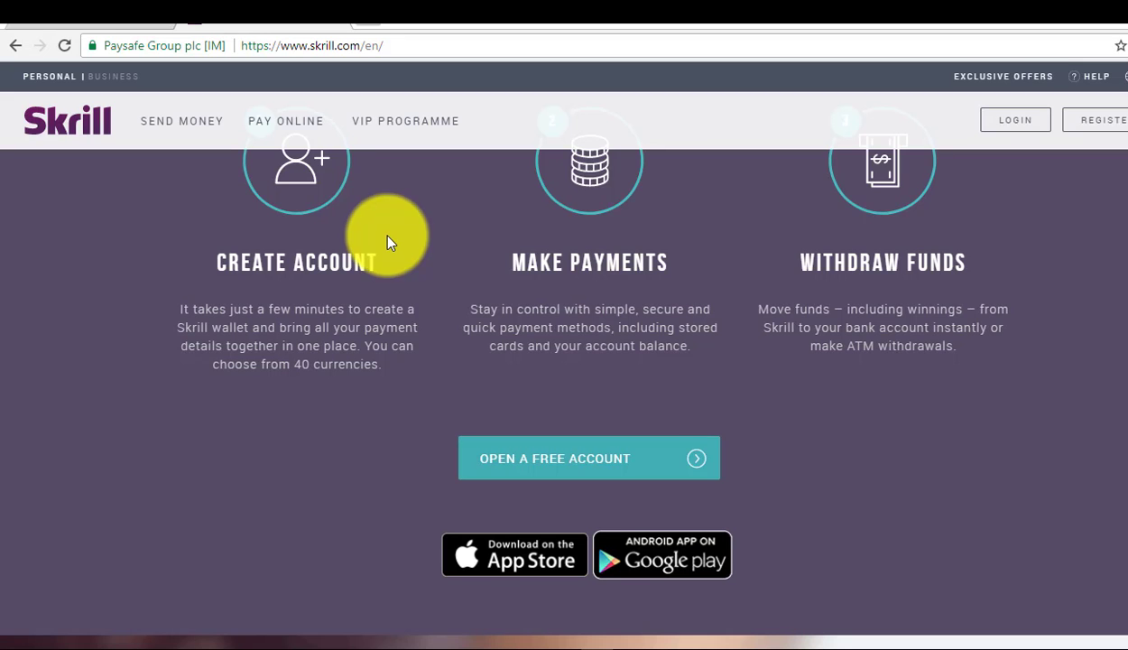
Open Skrill's Open Your Free Account registration form
scroll(388, 240, "down", 3)
scroll(388, 242, "up", 4)
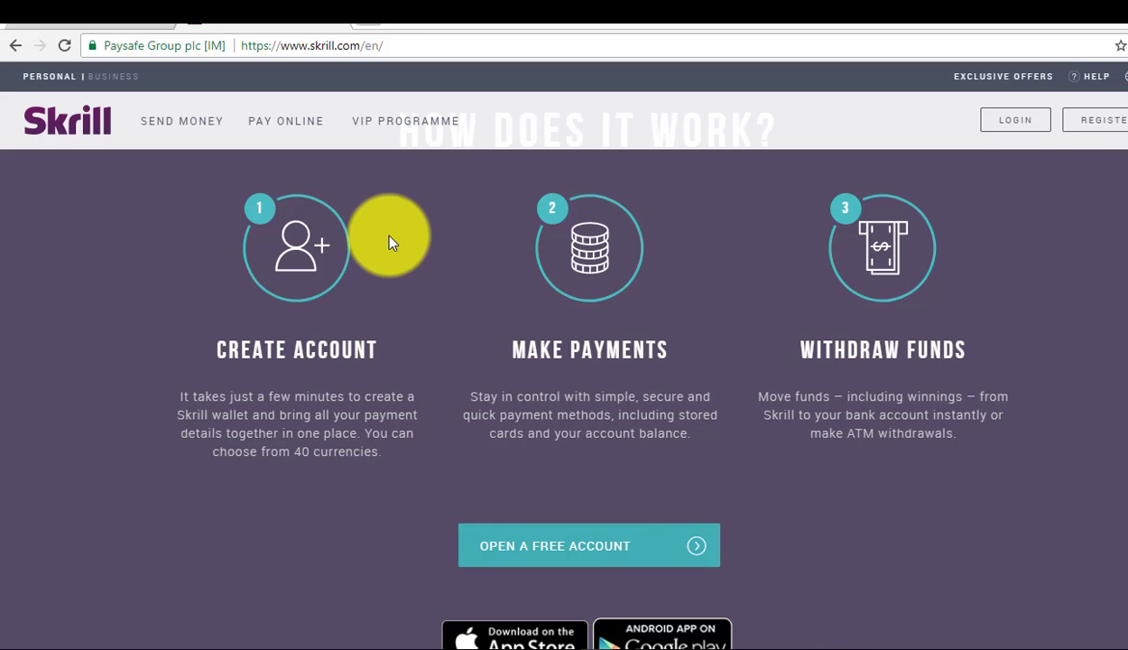
scroll(390, 242, "up", 2)
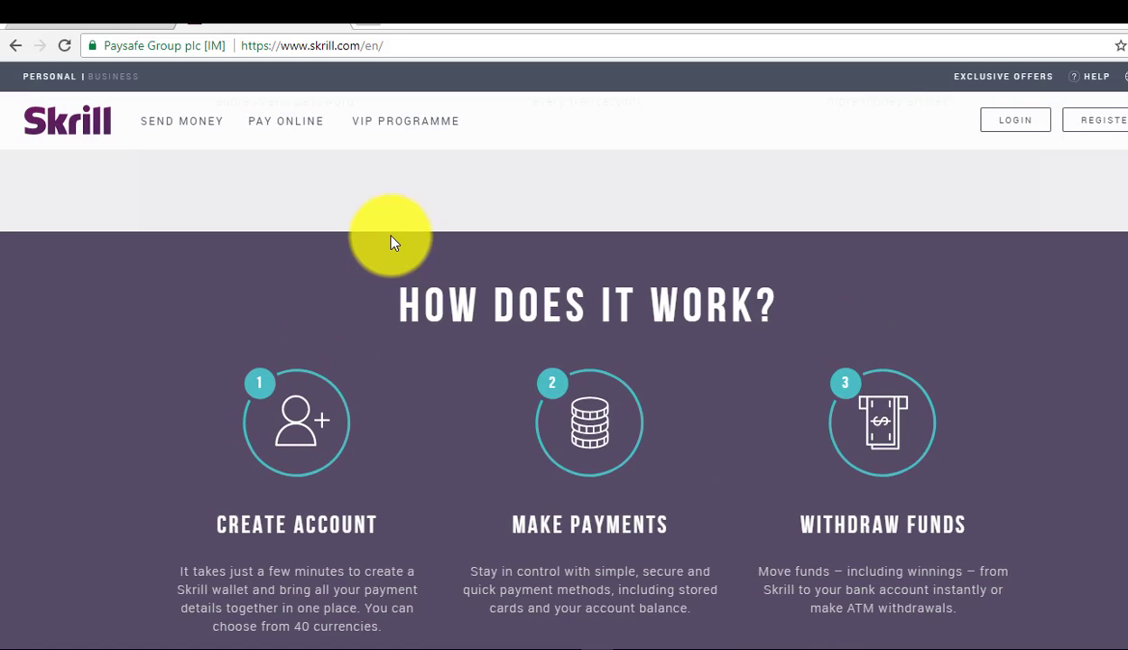
scroll(390, 242, "up", 3)
scroll(390, 241, "up", 4)
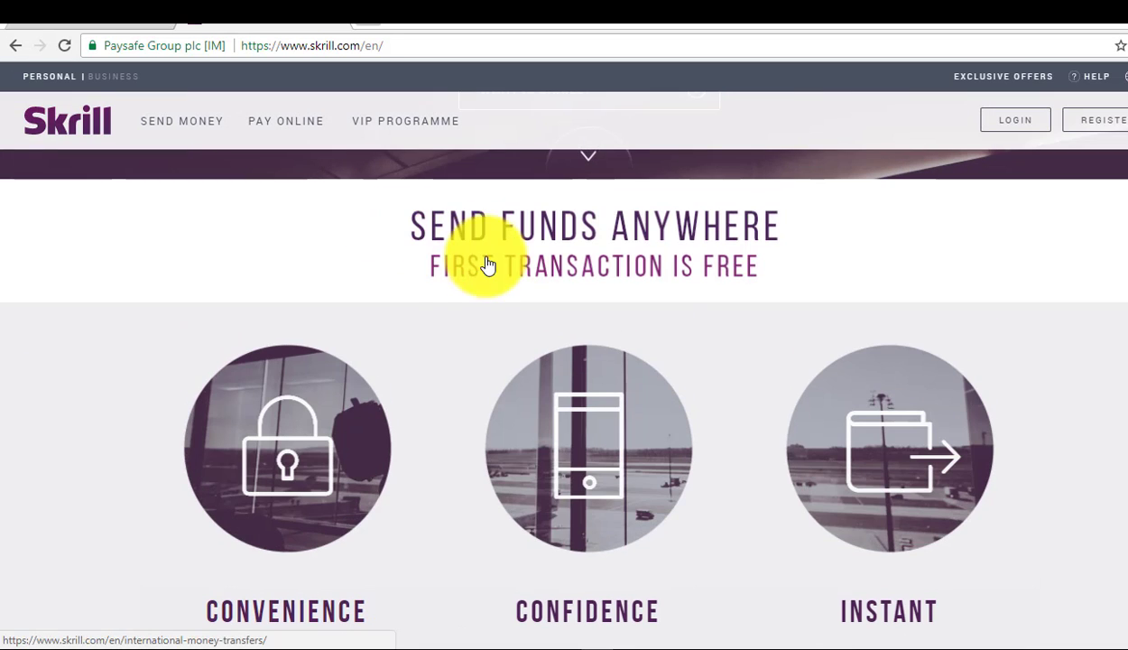
left_click(1116, 131)
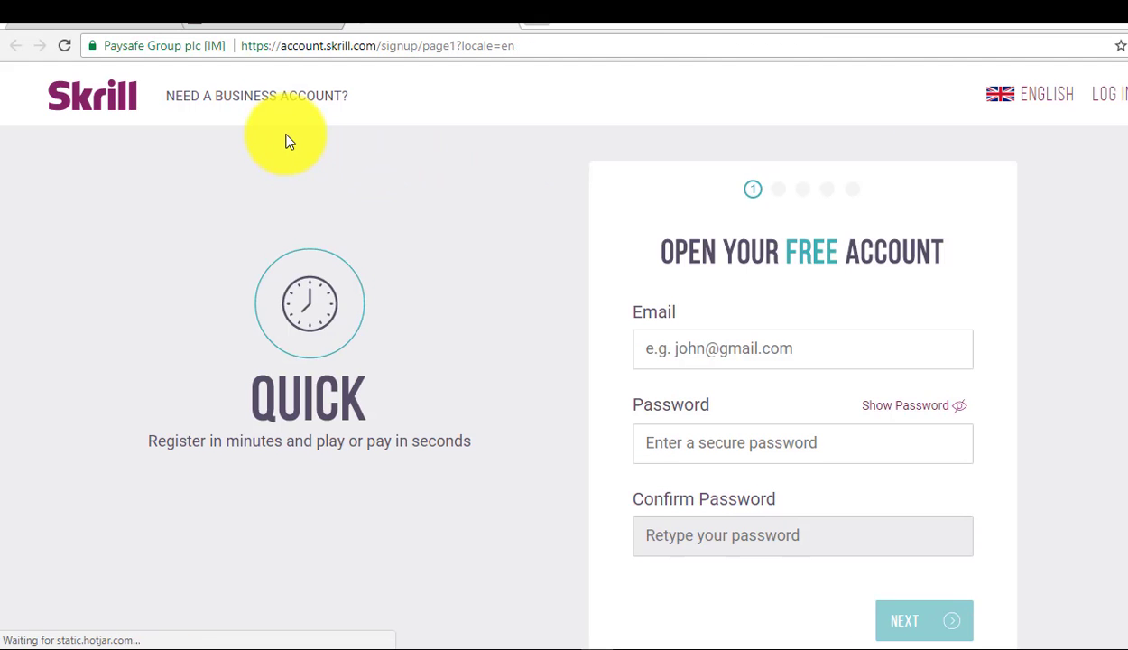
scroll(695, 338, "down", 1)
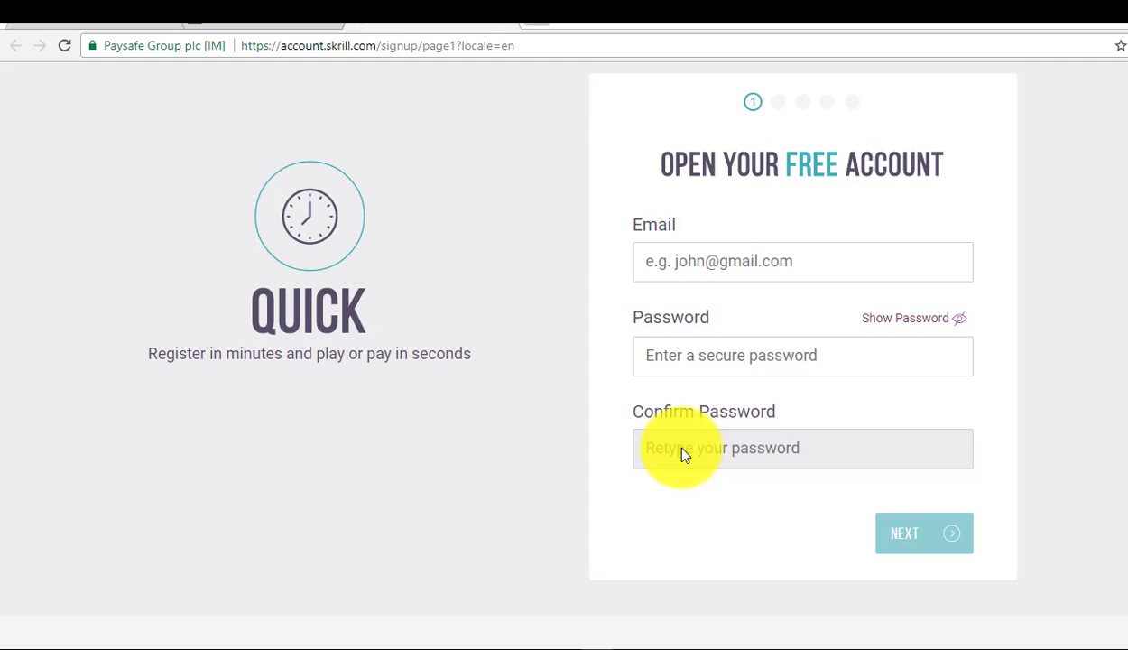
Fill the Email field from a saved email suggestion
left_click(696, 253)
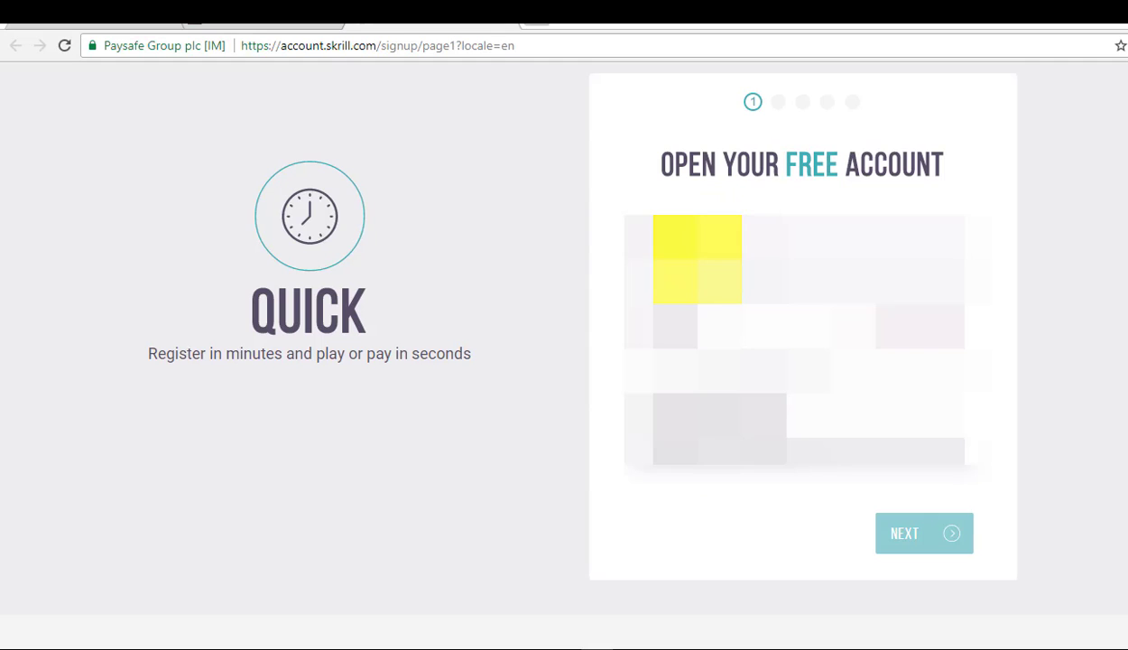
left_click(695, 253)
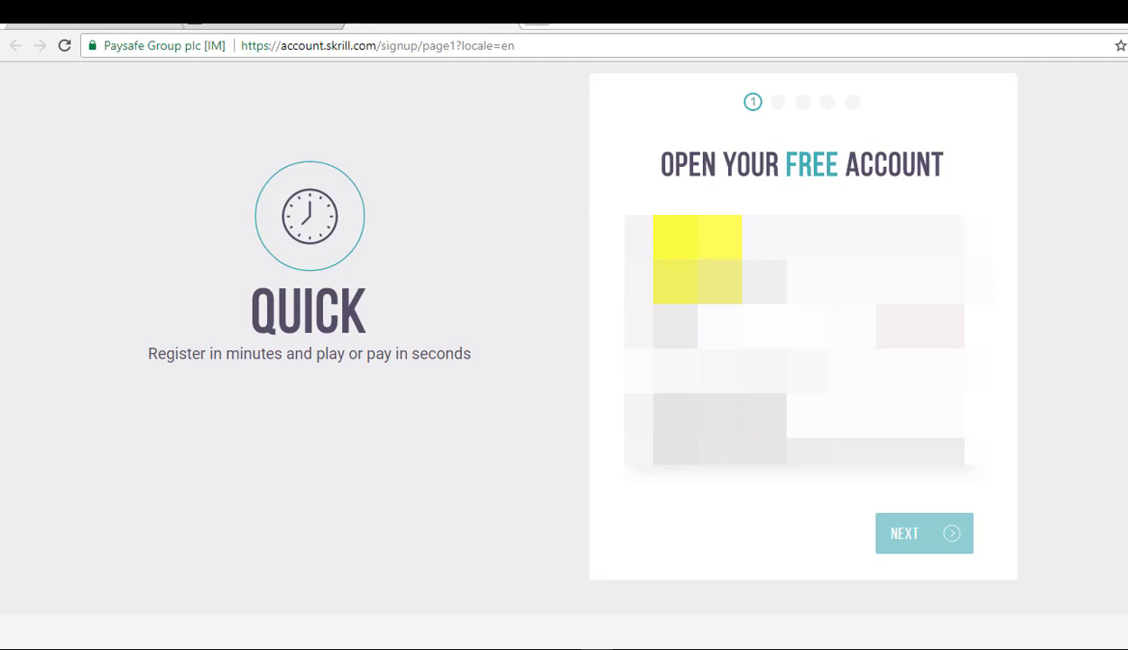
type("s")
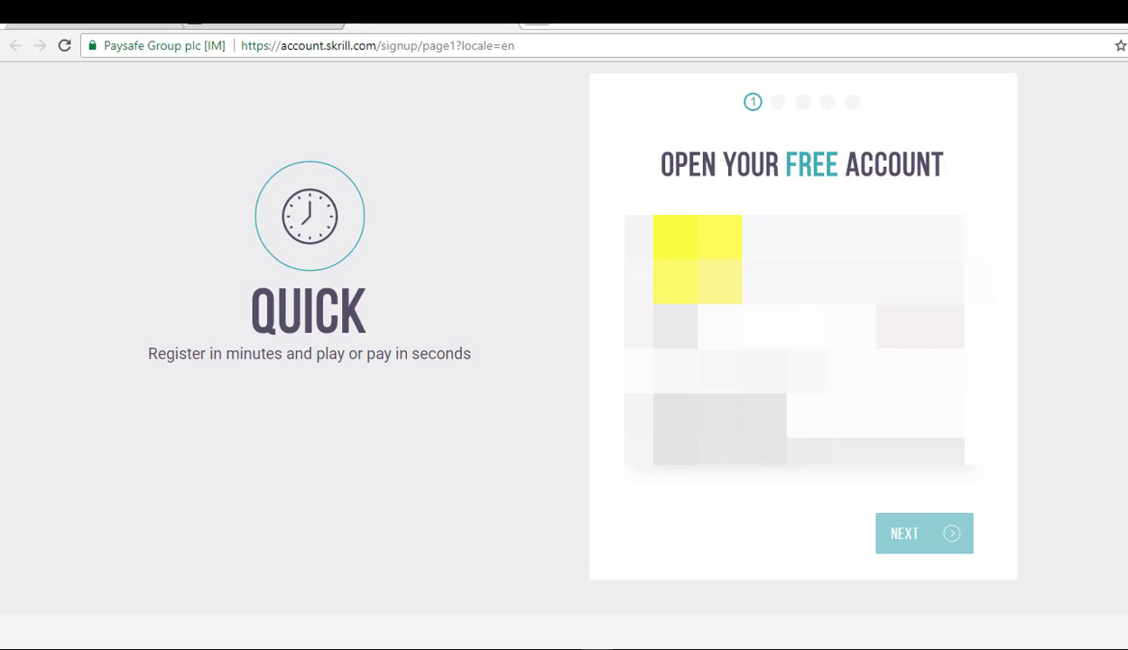
left_click(696, 254)
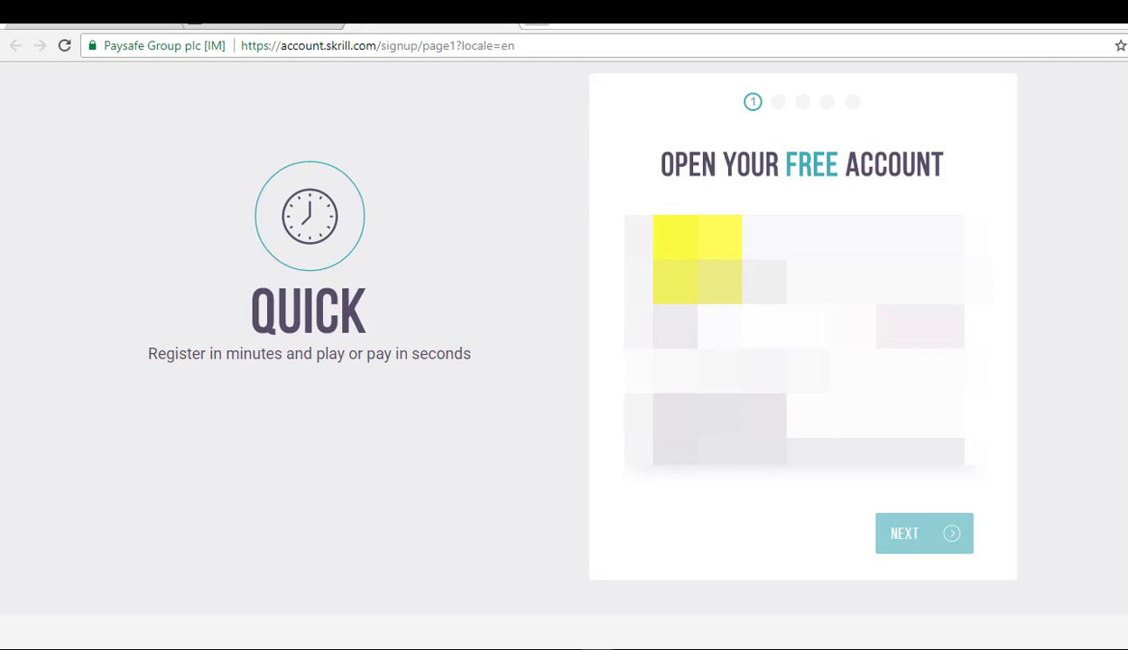
left_click(695, 271)
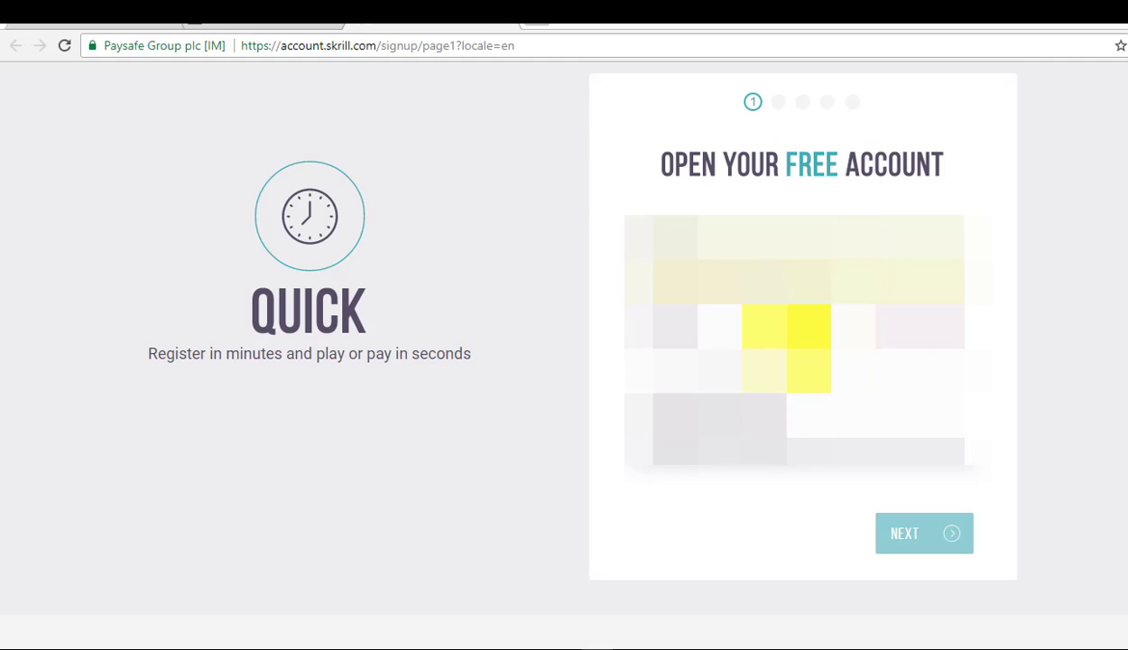
Enter the account password and its matching confirmation, then continue to Personal Details
left_click(783, 365)
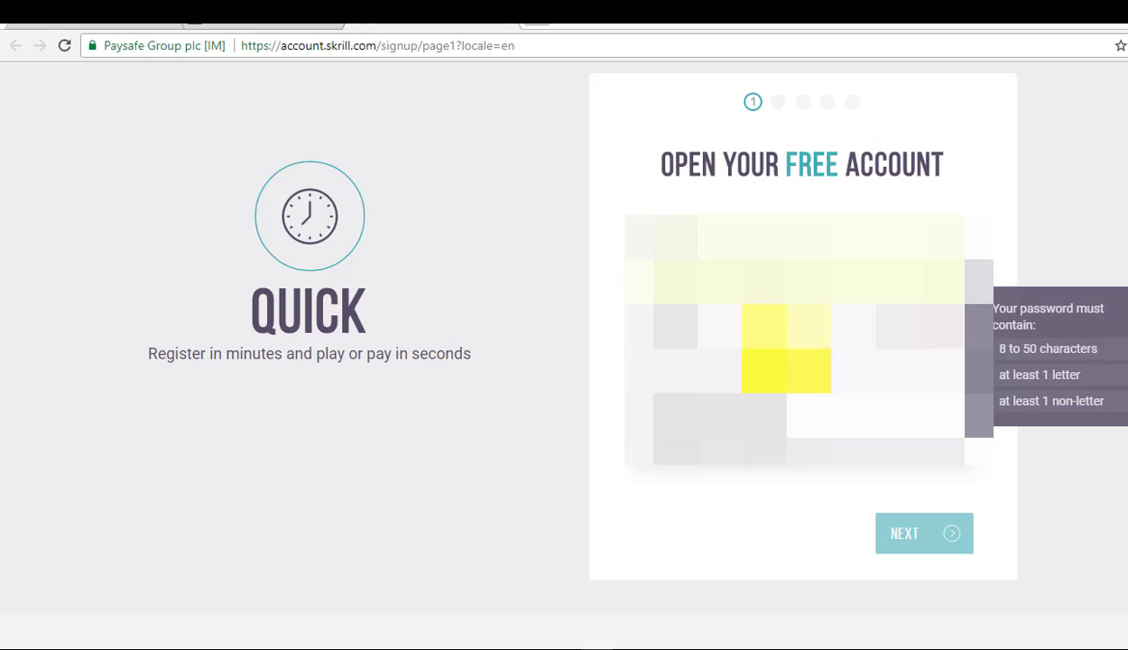
type("1")
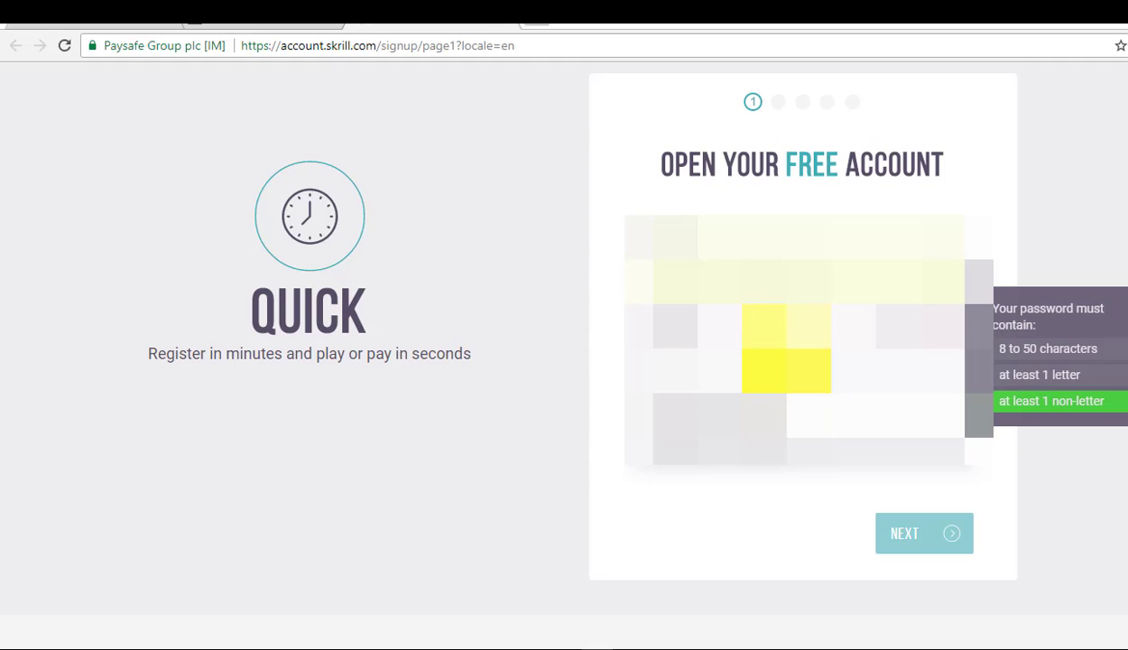
type("aa")
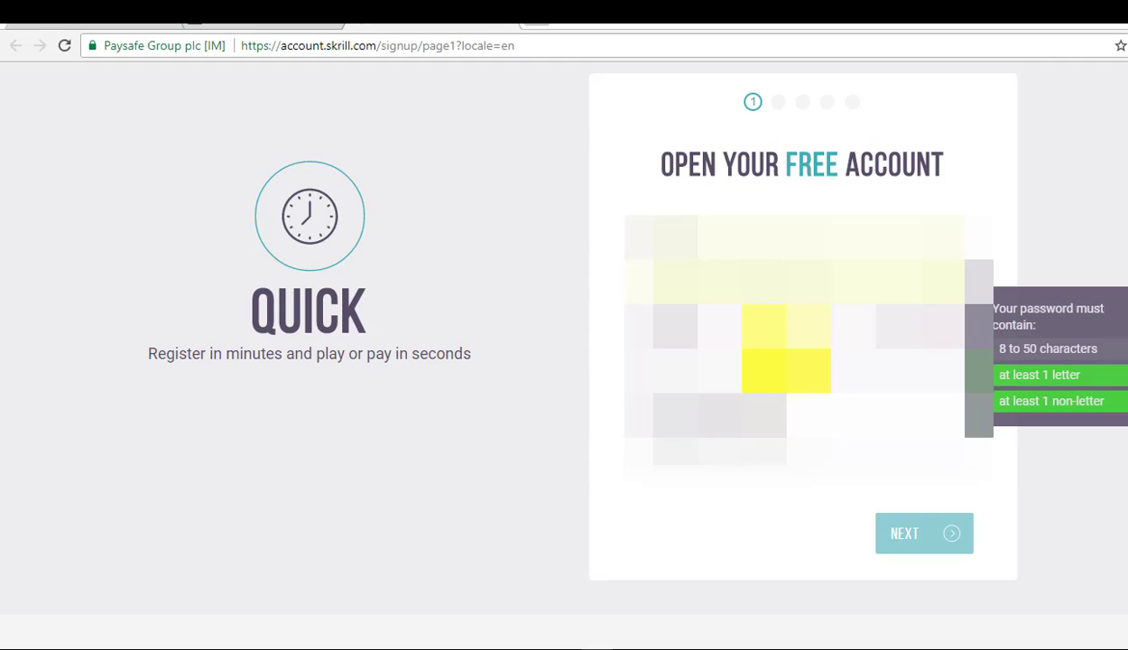
left_click(782, 463)
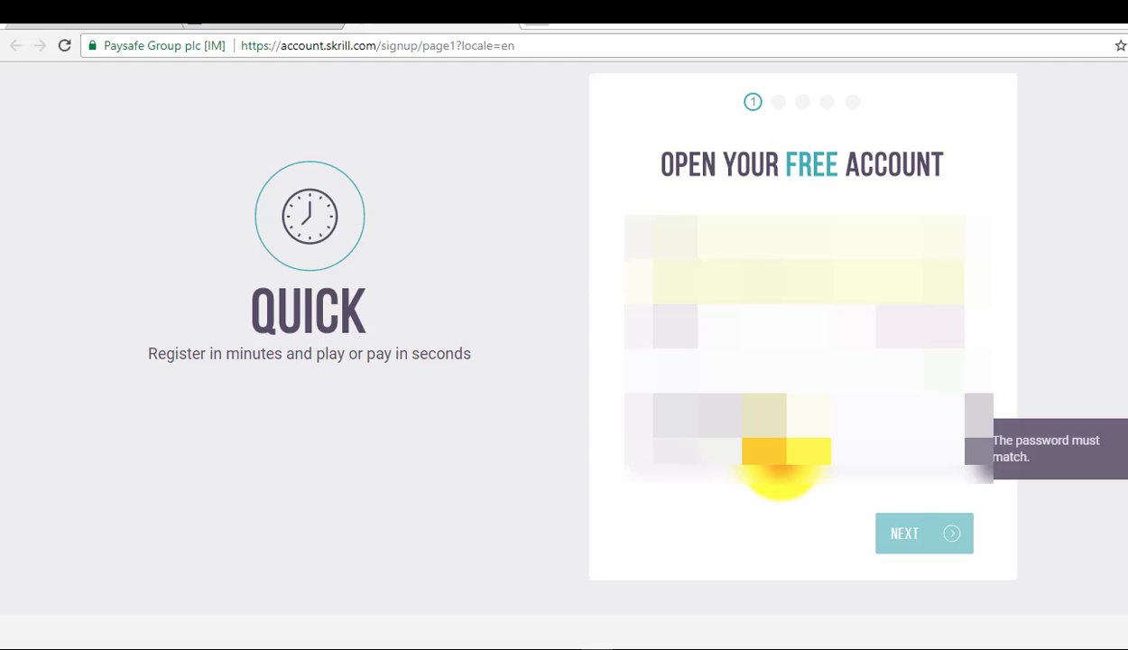
type("a")
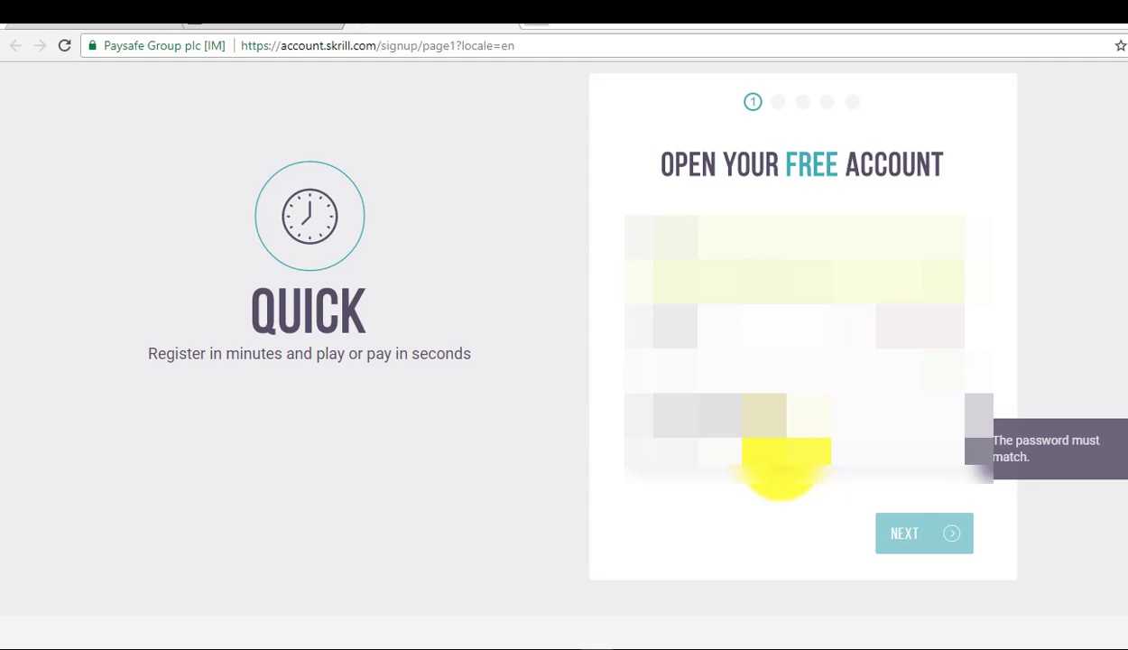
type("a")
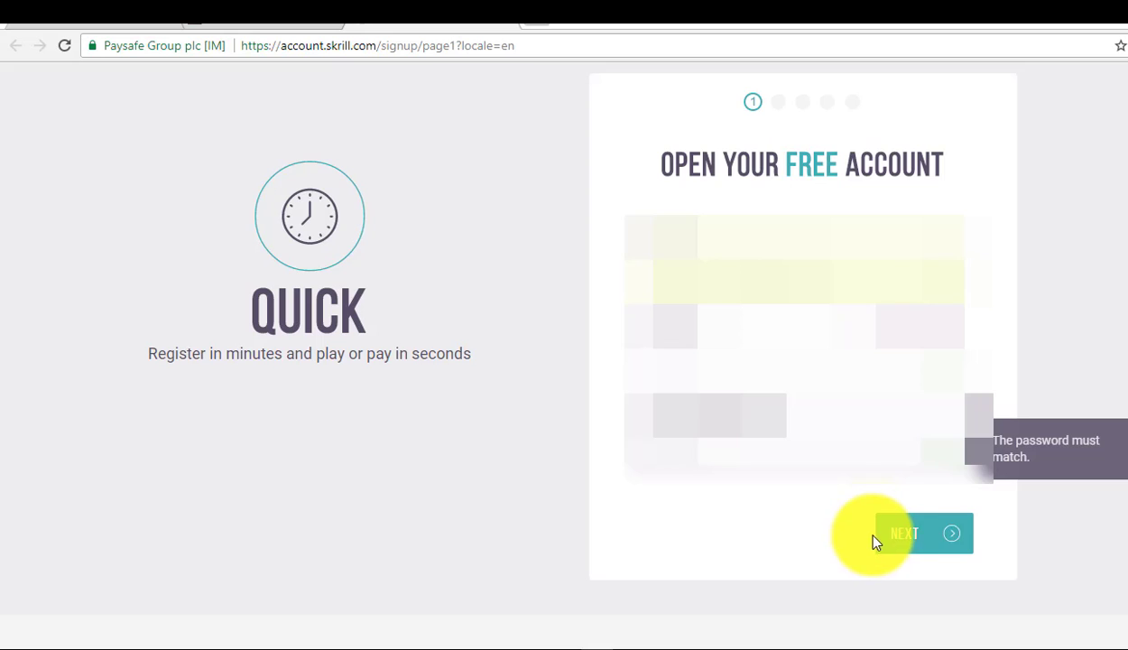
left_click(936, 533)
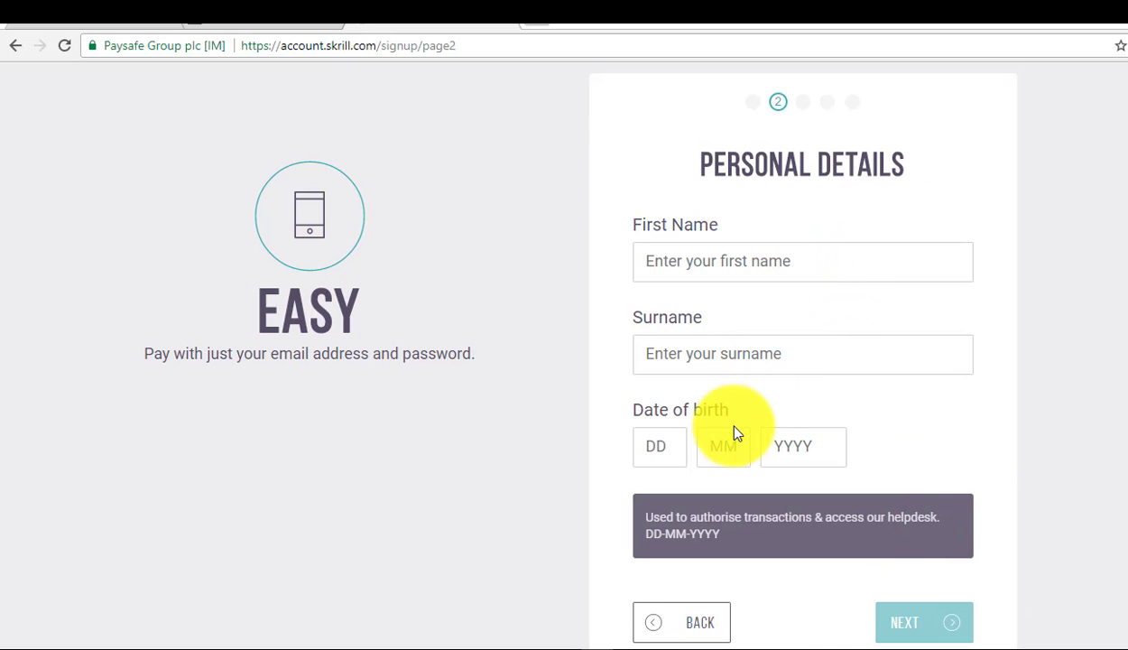
Enter the first name, surname and DD/MM/YYYY birth date, then continue to Country & Wallet Currency
left_click(725, 270)
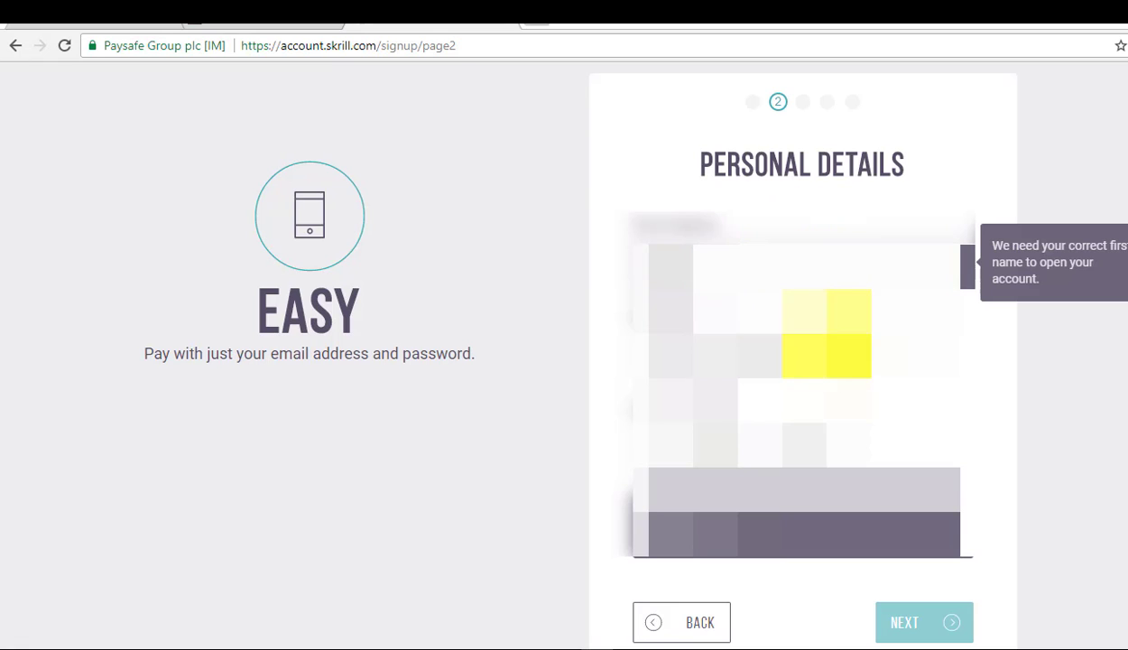
left_click(806, 374)
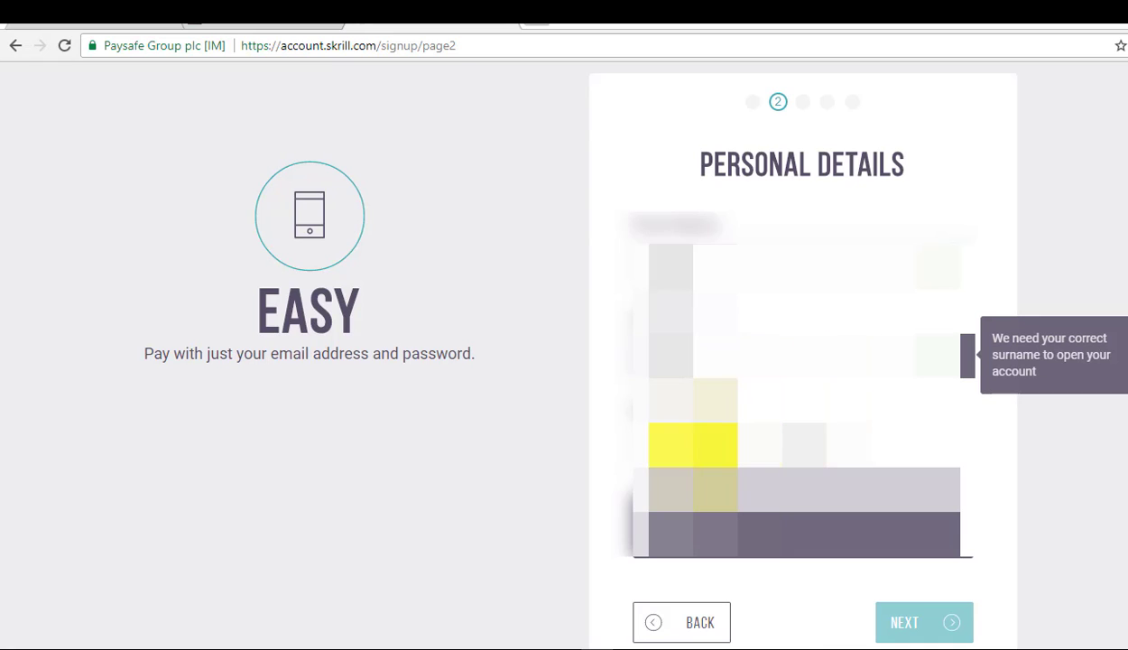
left_click(663, 447)
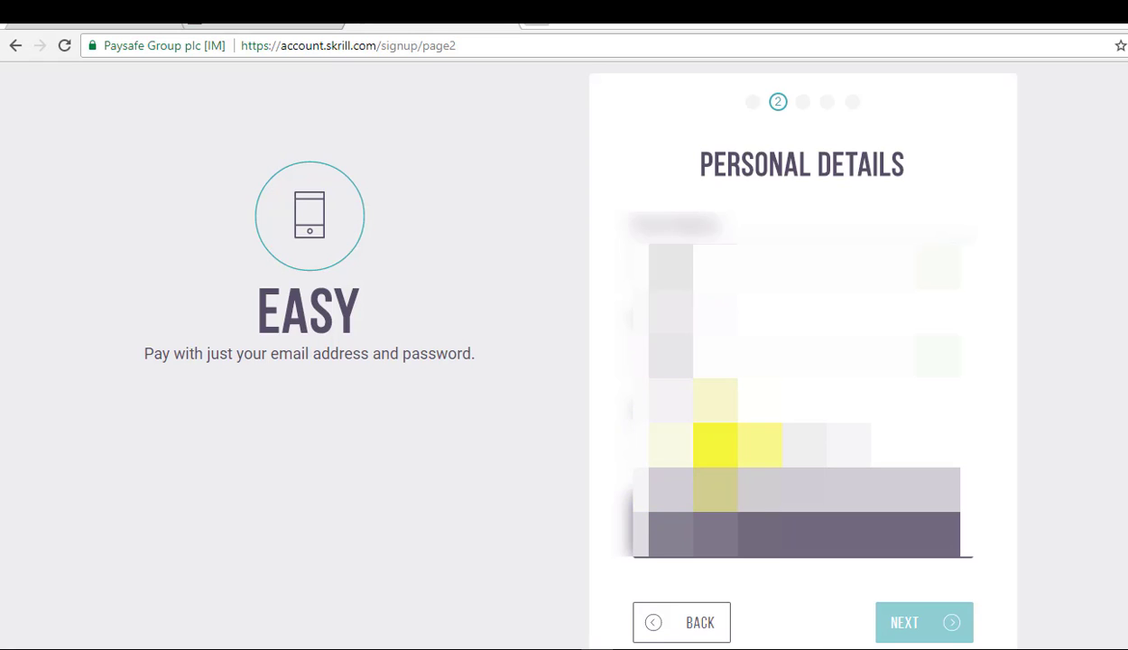
left_click(760, 442)
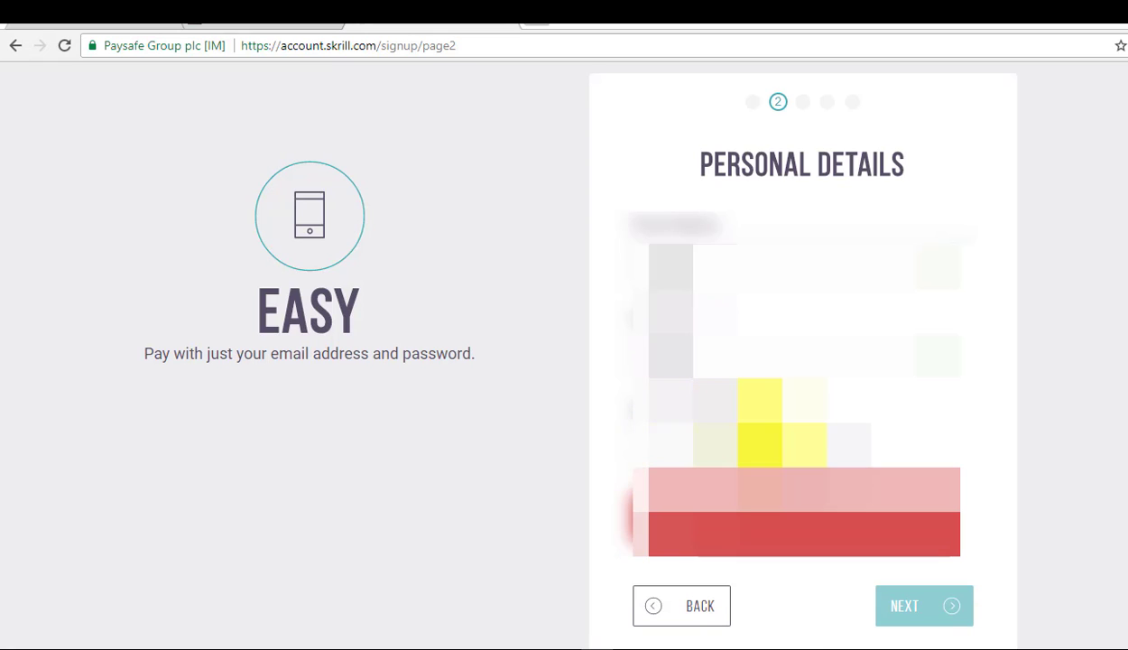
type("1")
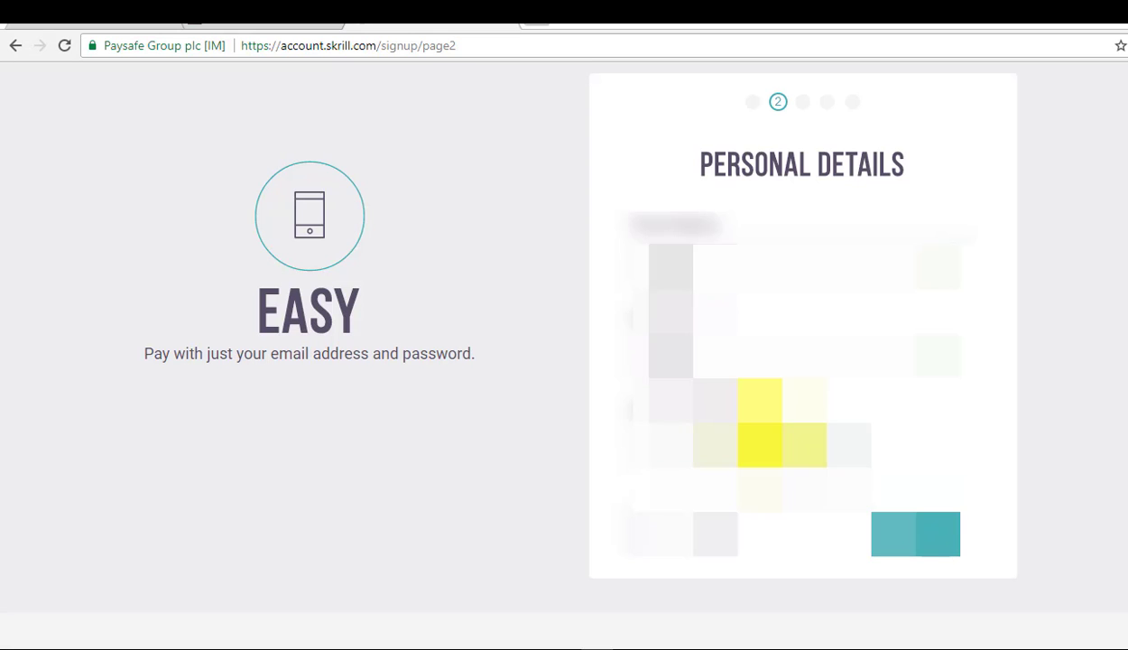
left_click(930, 558)
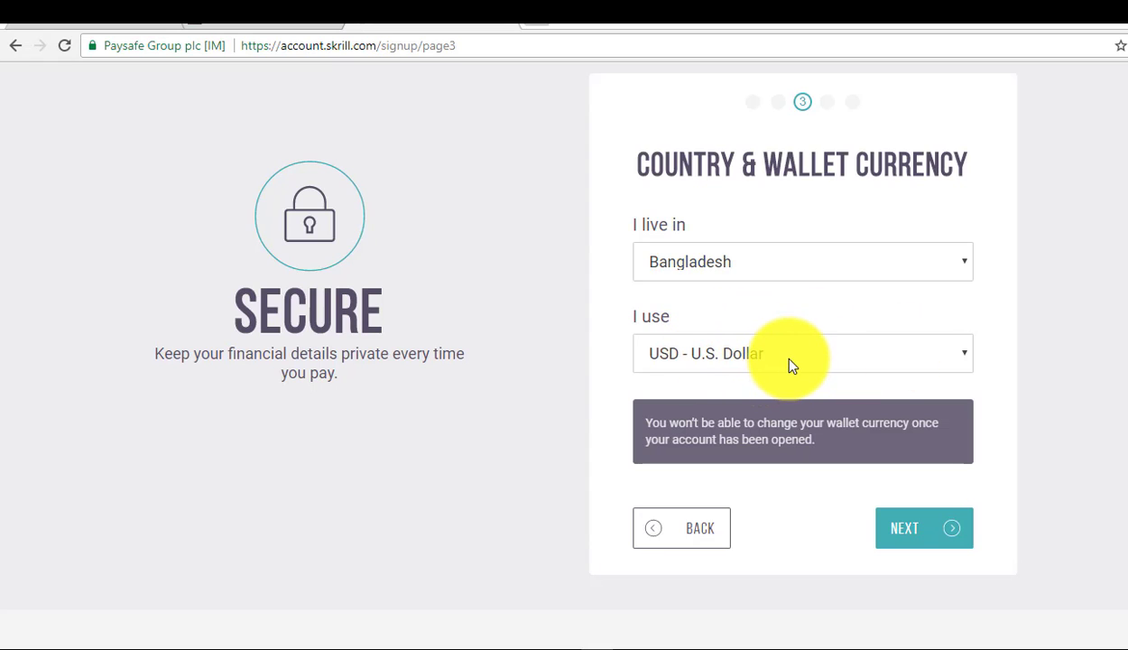
Accept Bangladesh and USD - U.S. Dollar as country and wallet currency
left_click(927, 530)
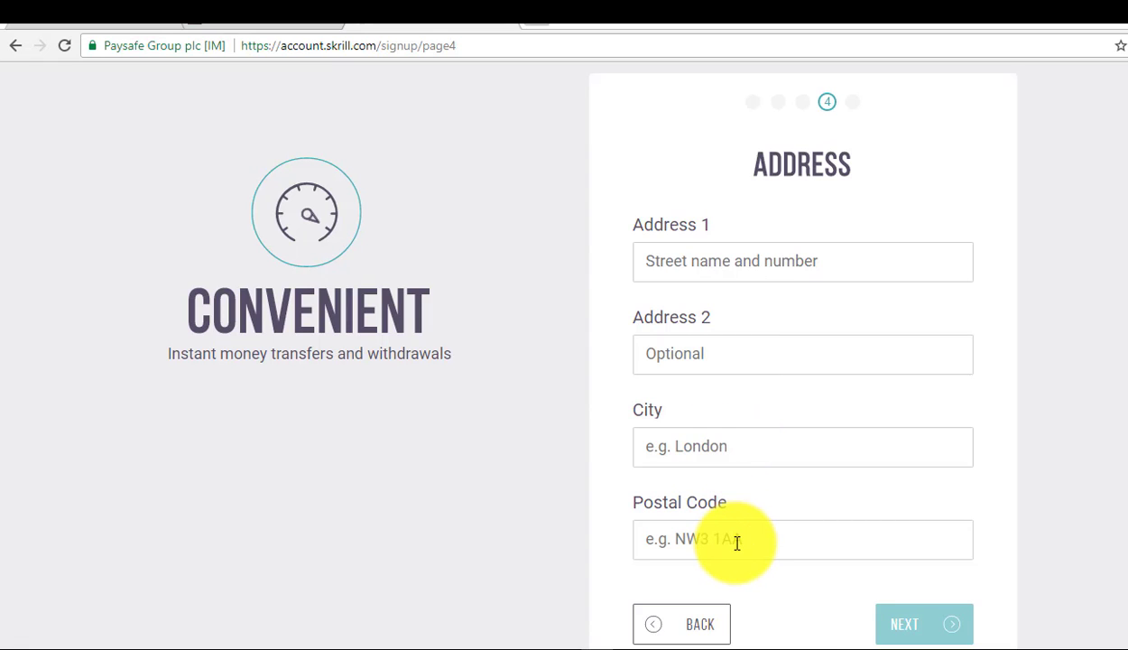
Fill the street address from a saved suggestion, complete the lower fields and postal code, and continue
left_click(743, 264)
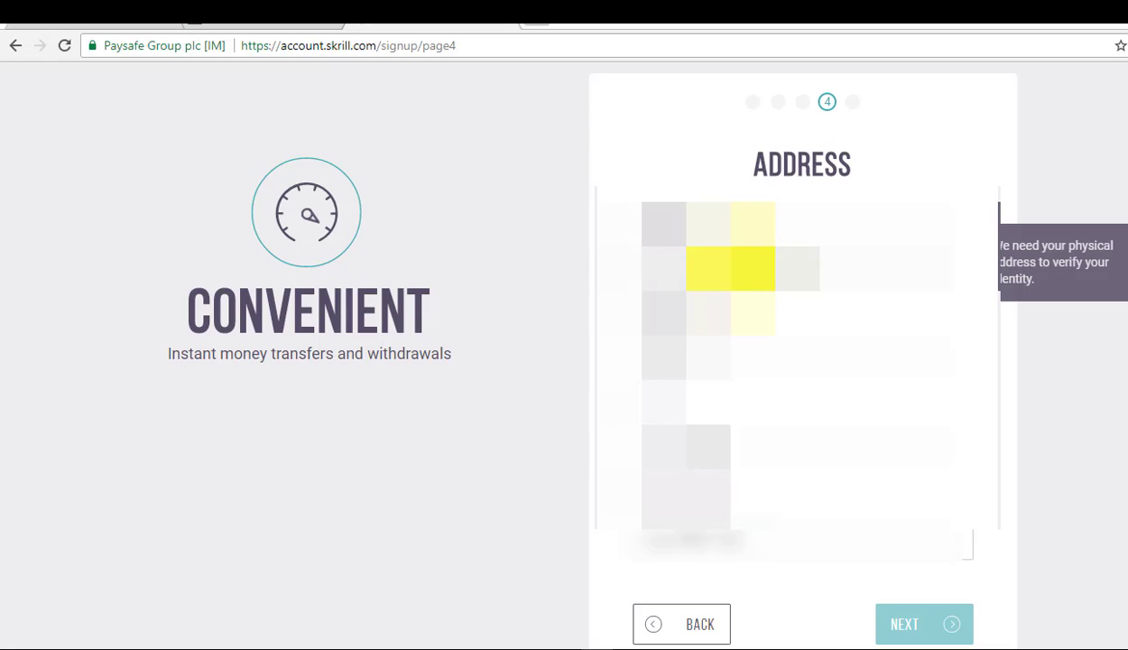
type("1")
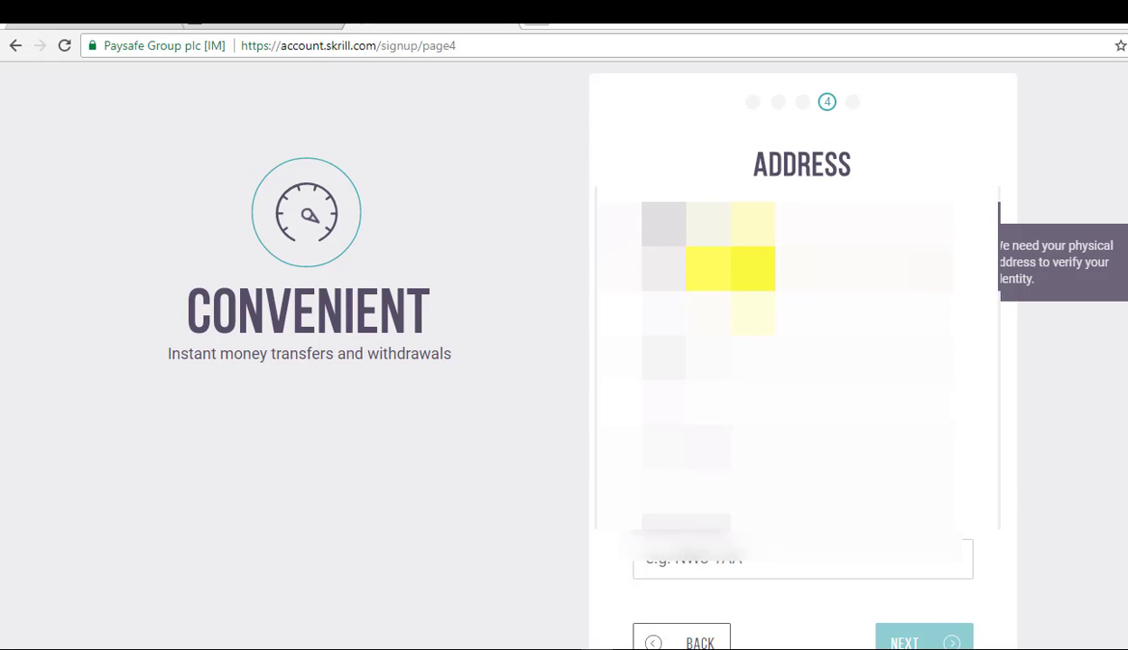
type("2")
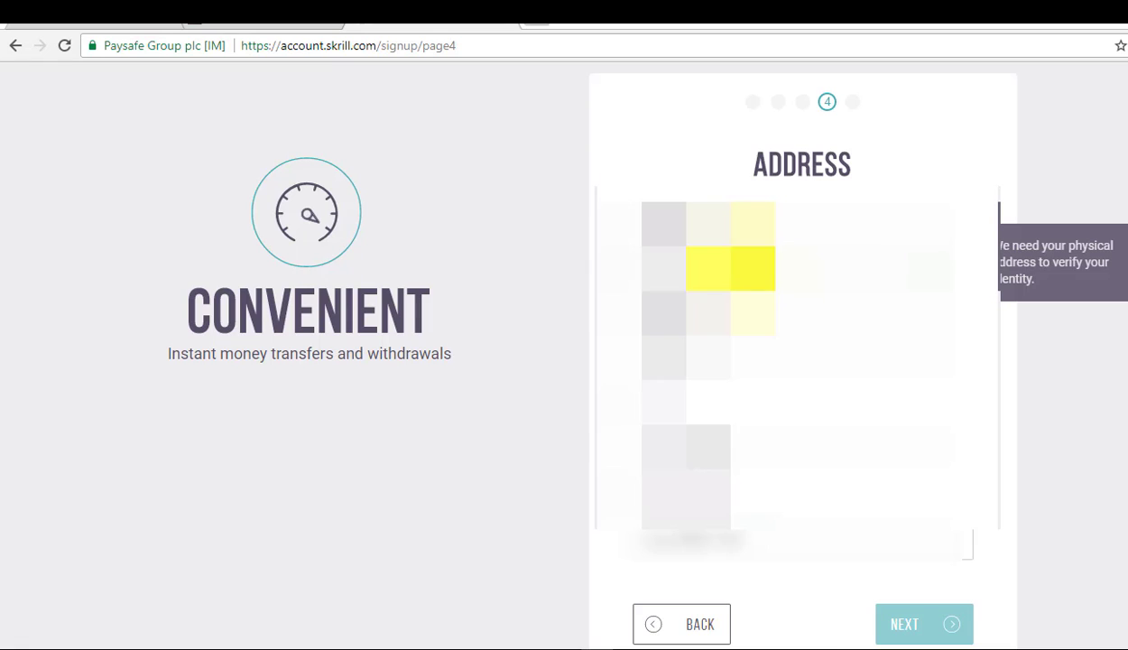
key("Down")
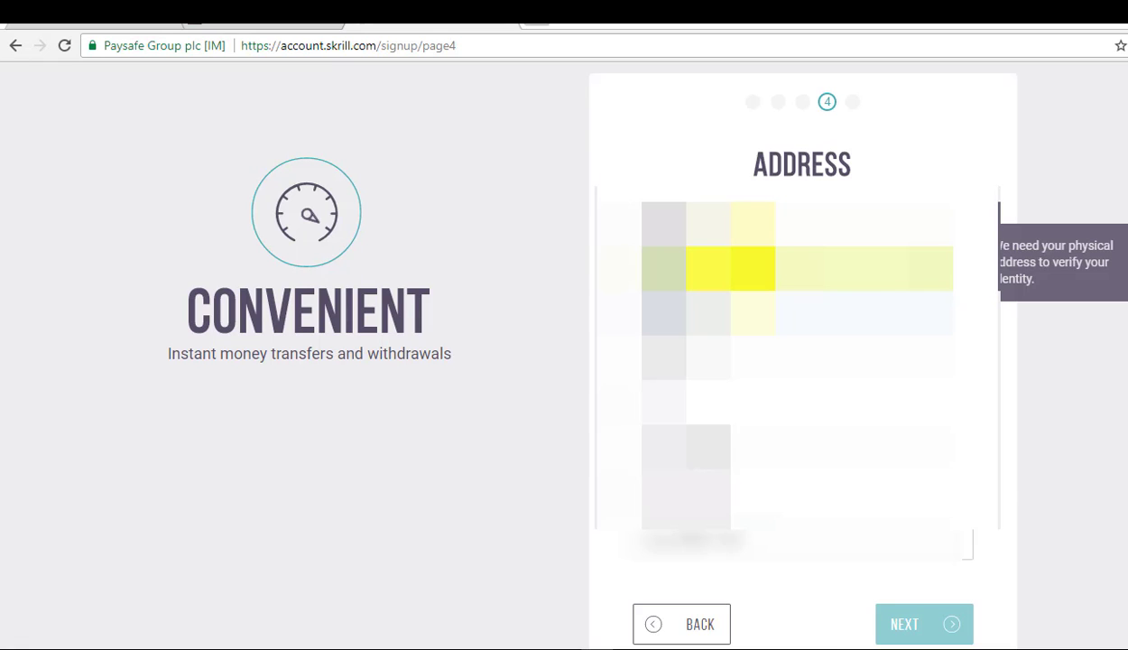
key("Return")
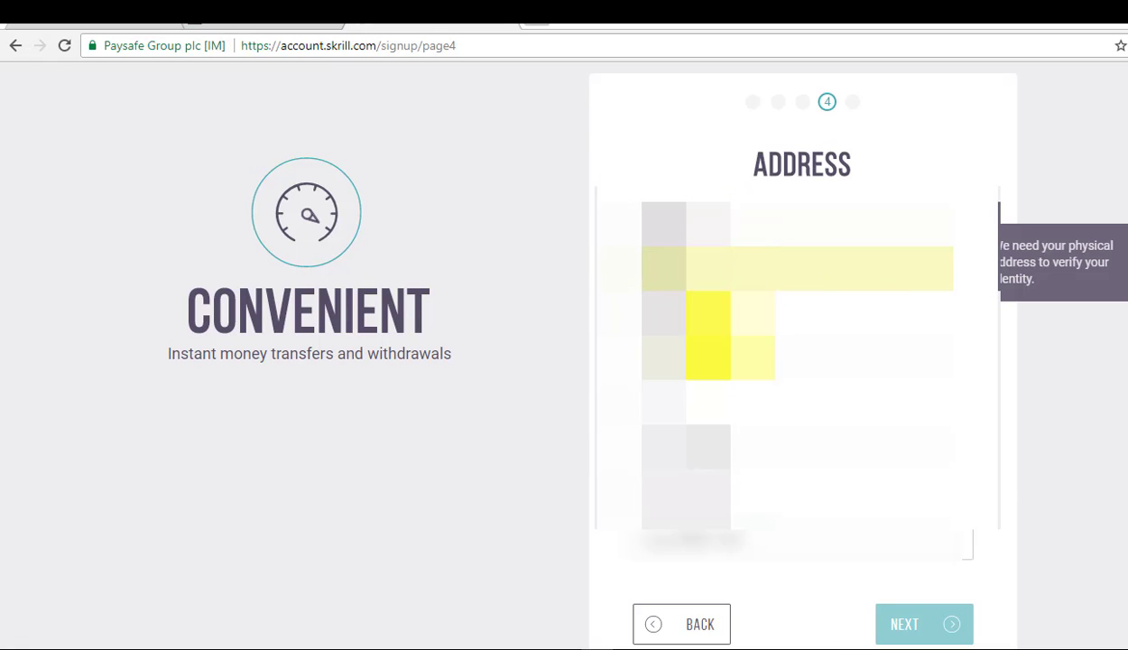
left_click(754, 447)
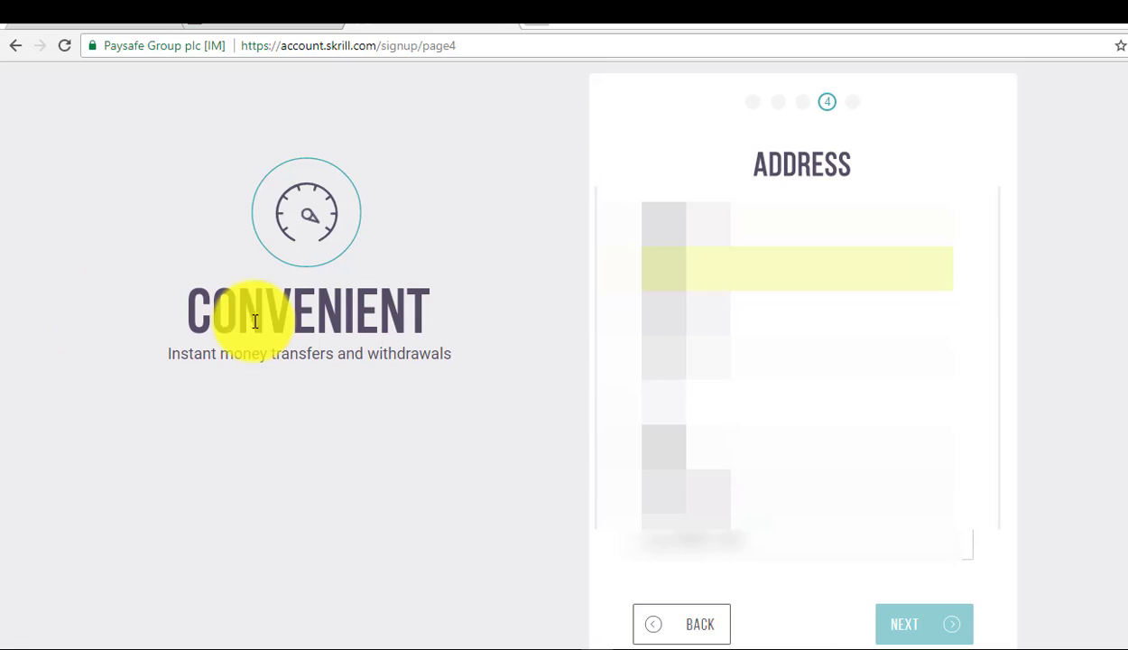
left_click(756, 548)
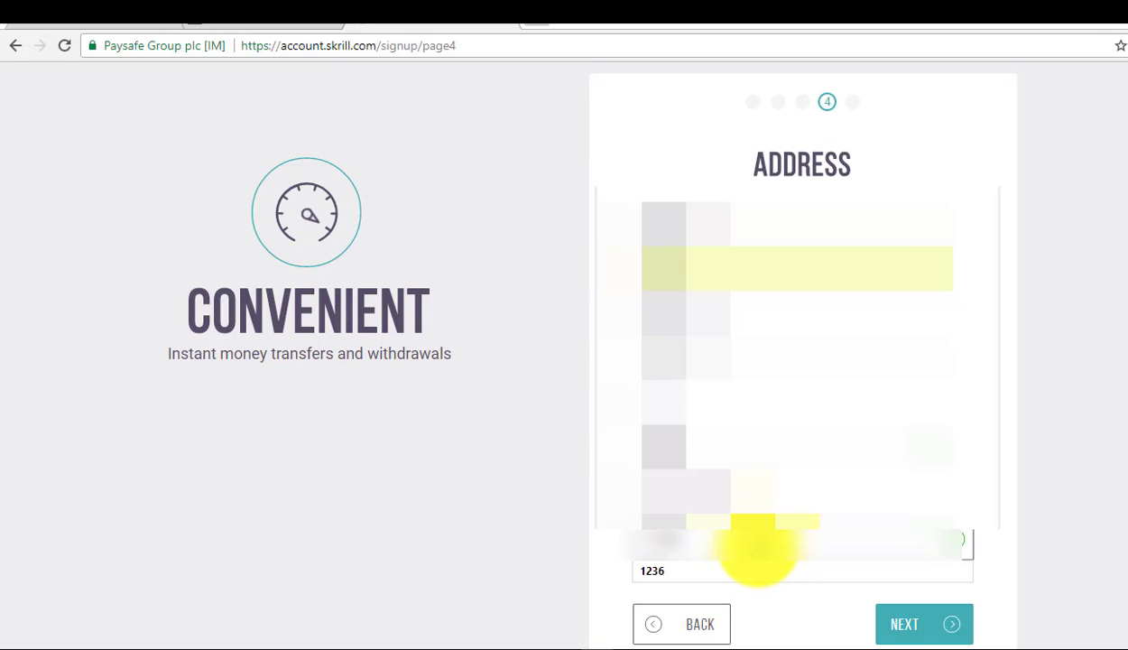
scroll(999, 528, "down", 3)
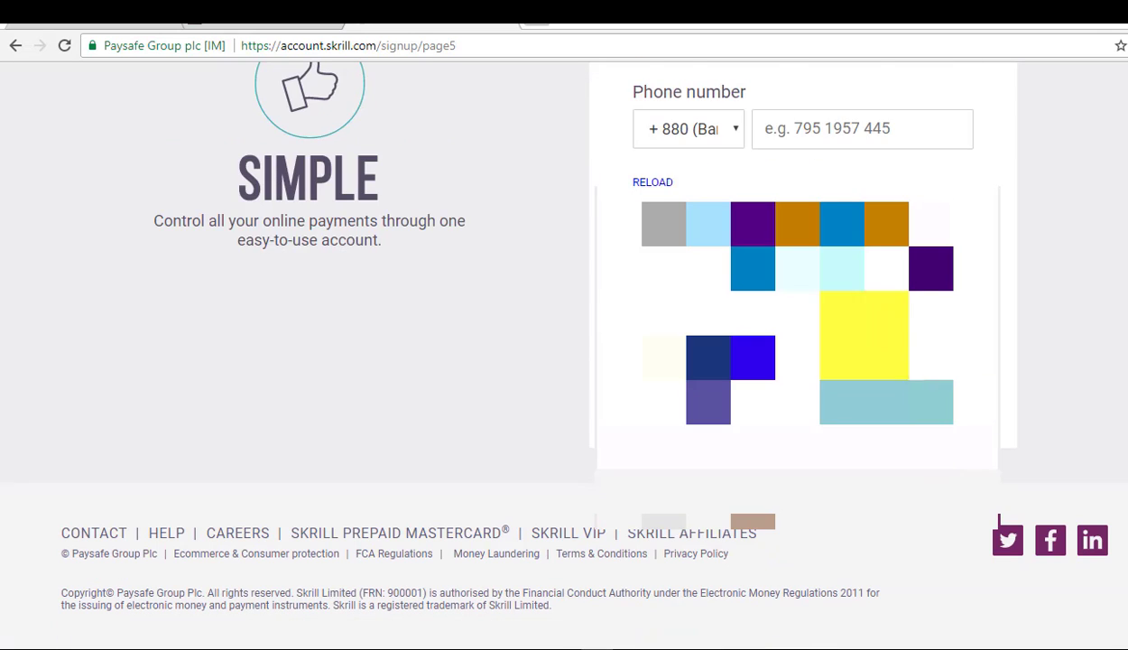
scroll(773, 140, "down", 1)
left_click(773, 140)
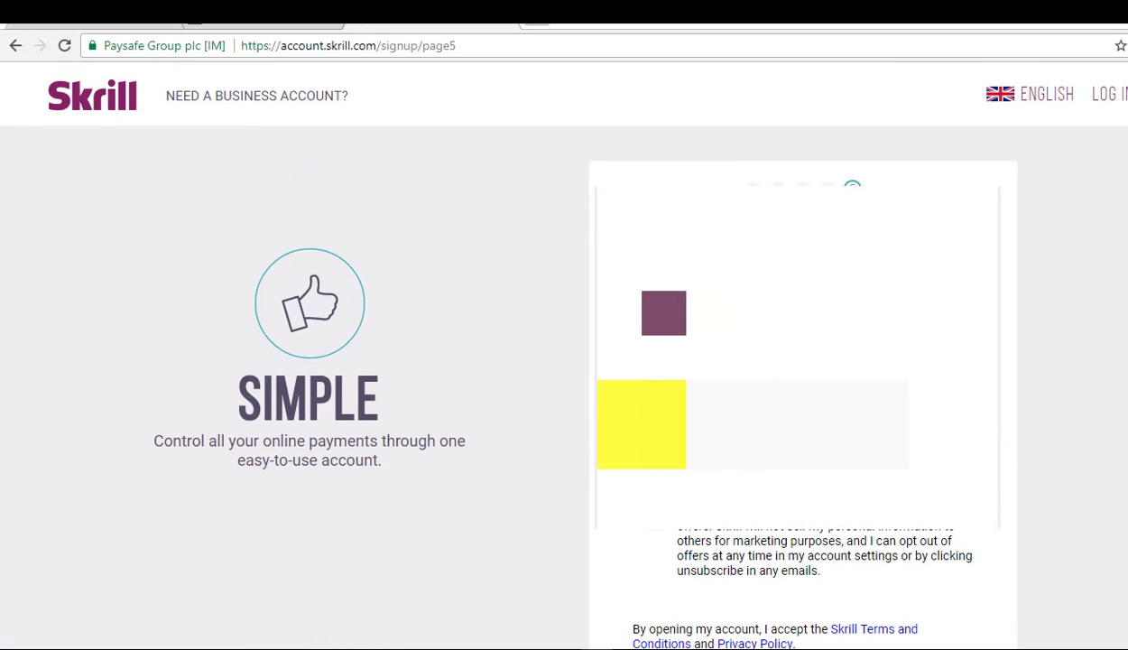
Start the I'm not a robot check and select the vehicle squares in two images
left_click(653, 429)
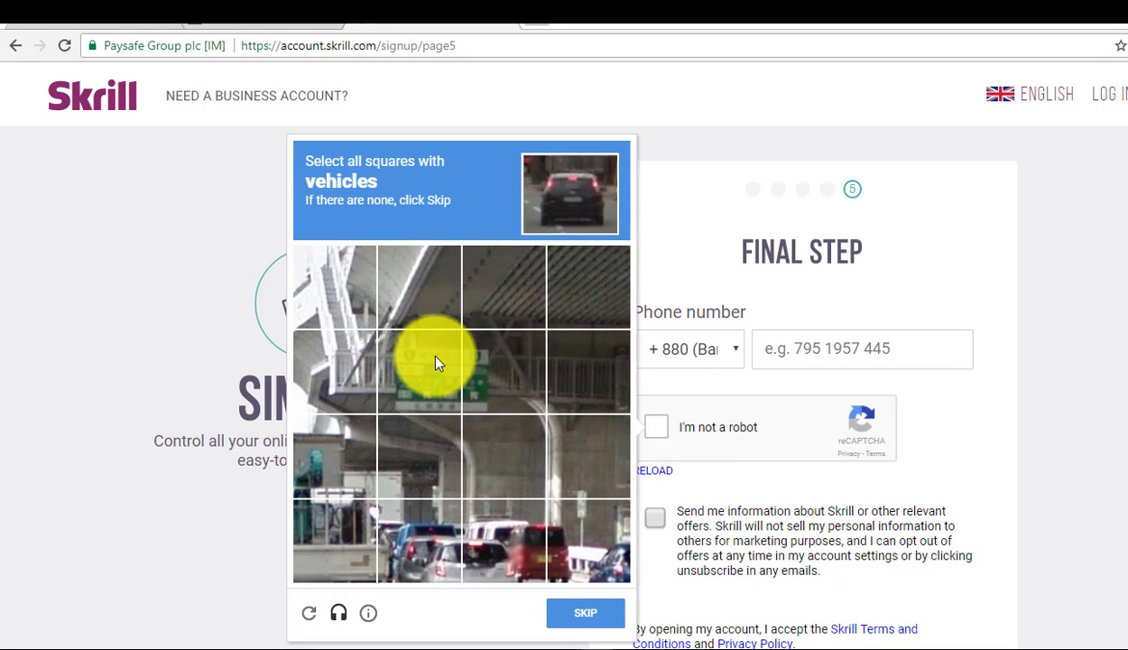
left_click(431, 534)
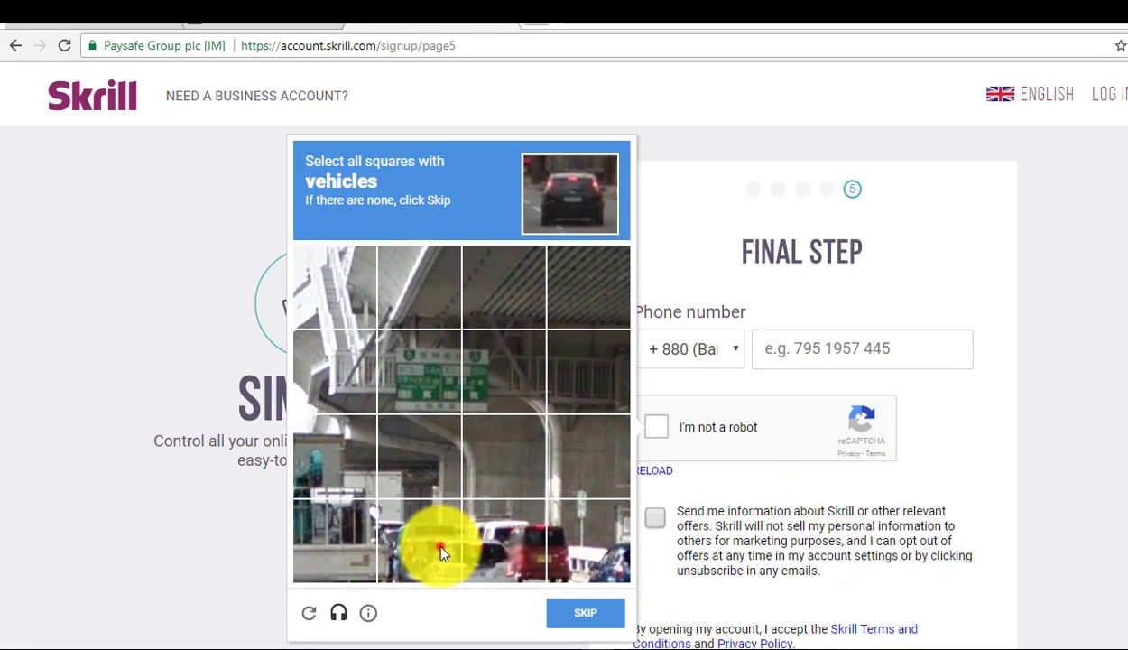
left_click(521, 538)
left_click(578, 545)
left_click(444, 388)
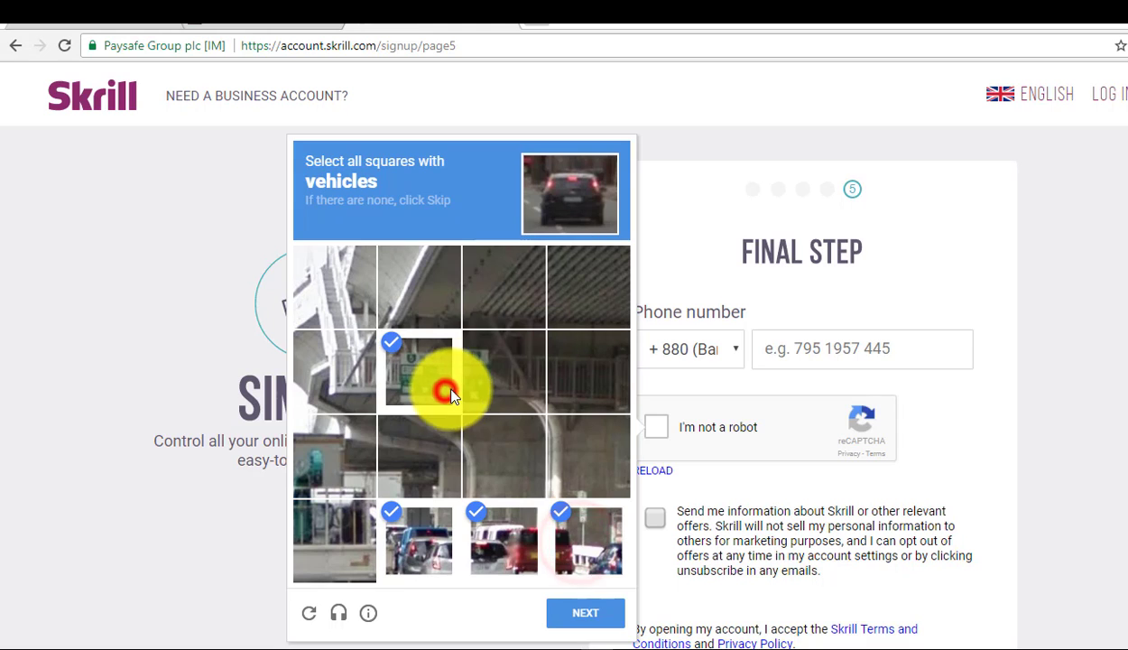
left_click(490, 379)
left_click(596, 612)
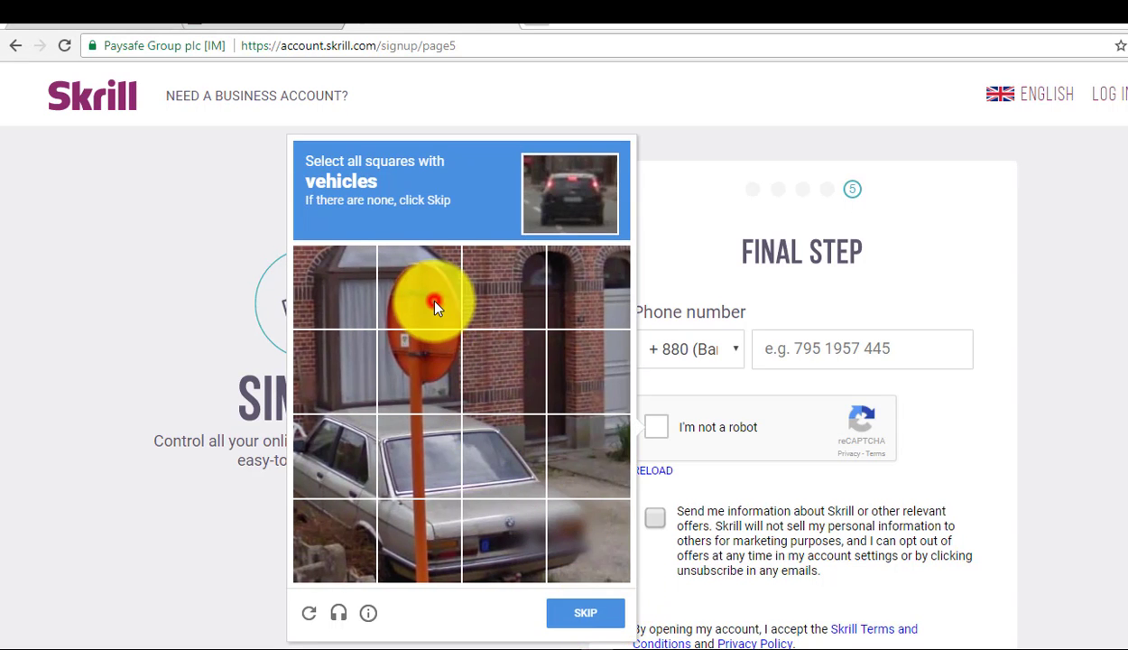
left_click(424, 293)
left_click(434, 363)
left_click(402, 462)
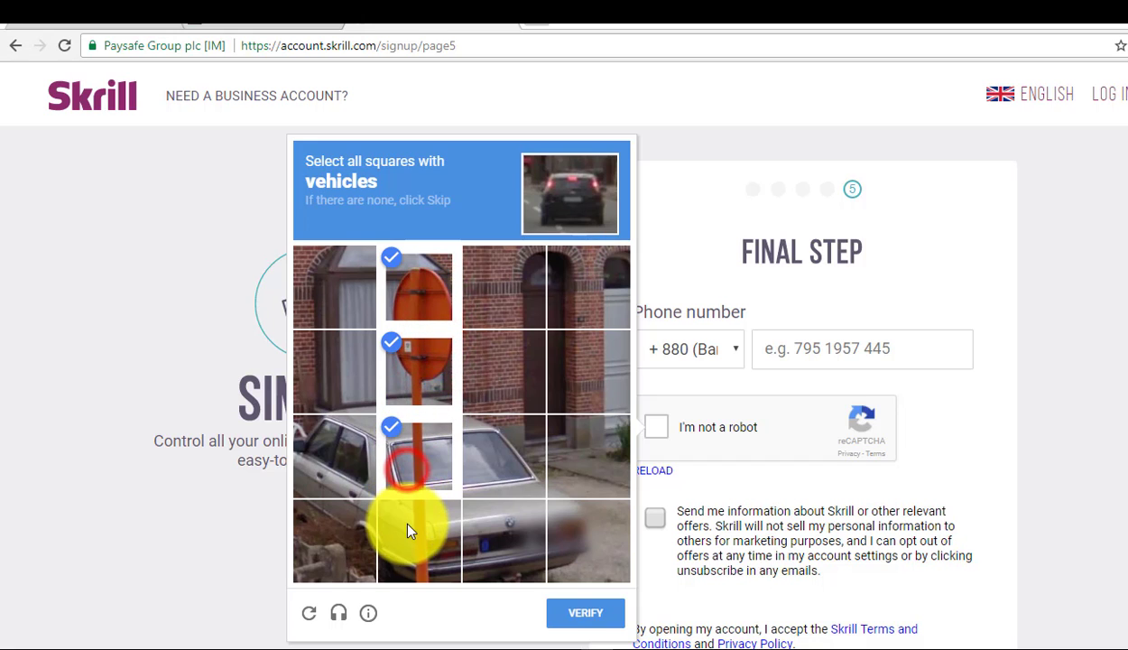
left_click(409, 530)
left_click(600, 613)
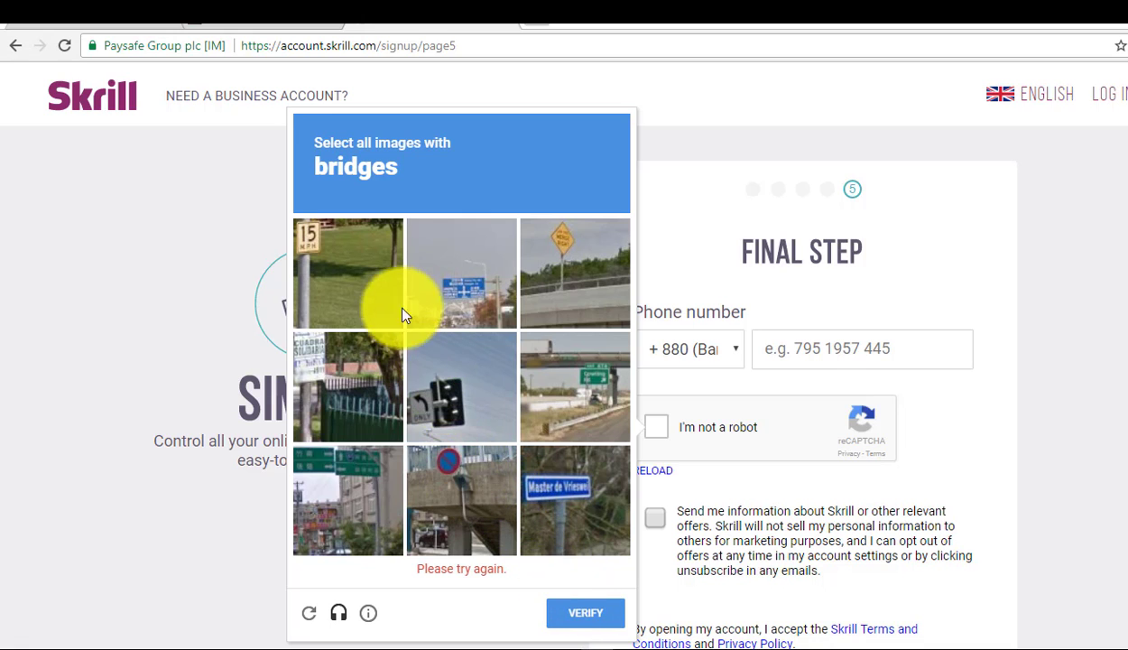
Select all nine bridge images and submit the challenge
left_click(375, 268)
left_click(482, 300)
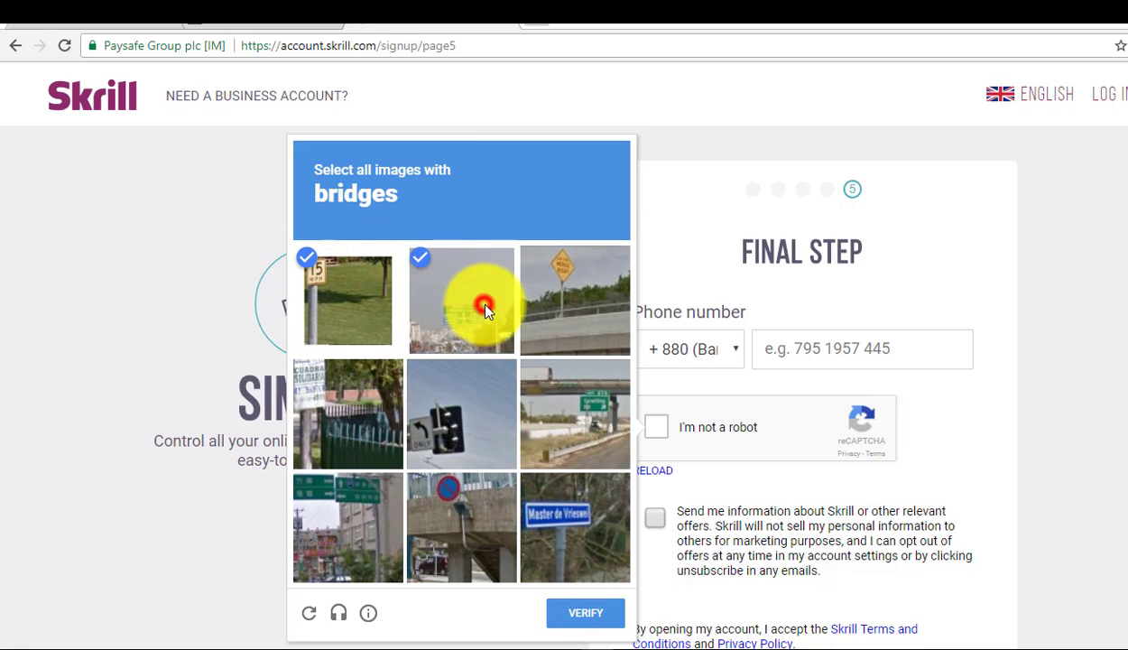
left_click(572, 291)
left_click(573, 403)
left_click(426, 402)
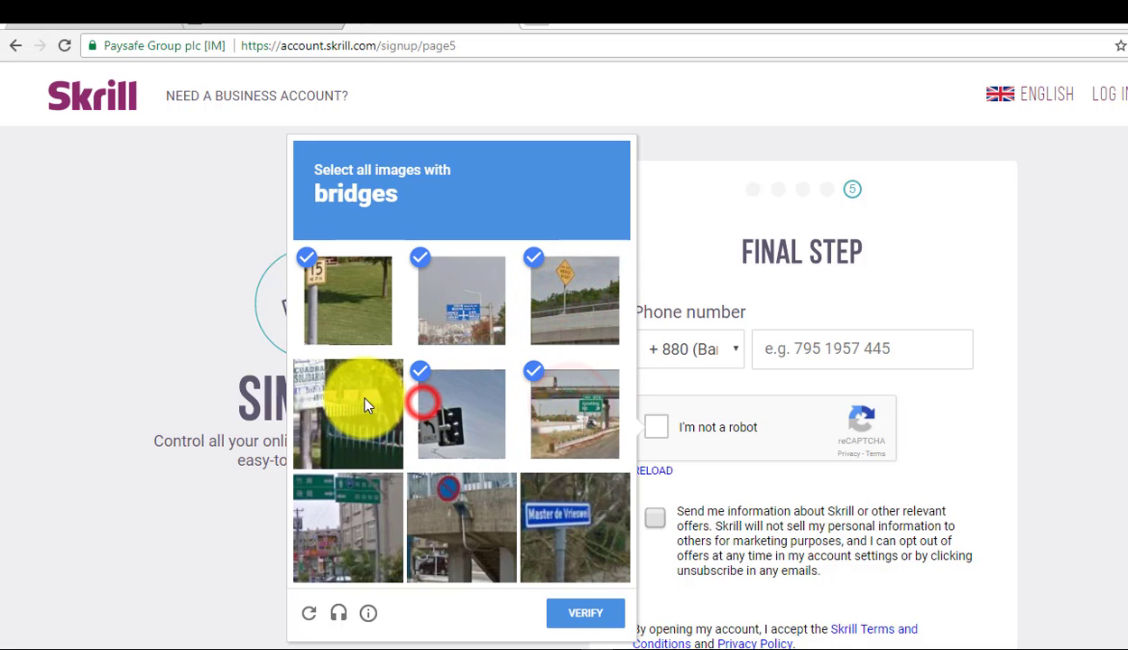
left_click(365, 398)
left_click(350, 512)
left_click(442, 498)
left_click(538, 502)
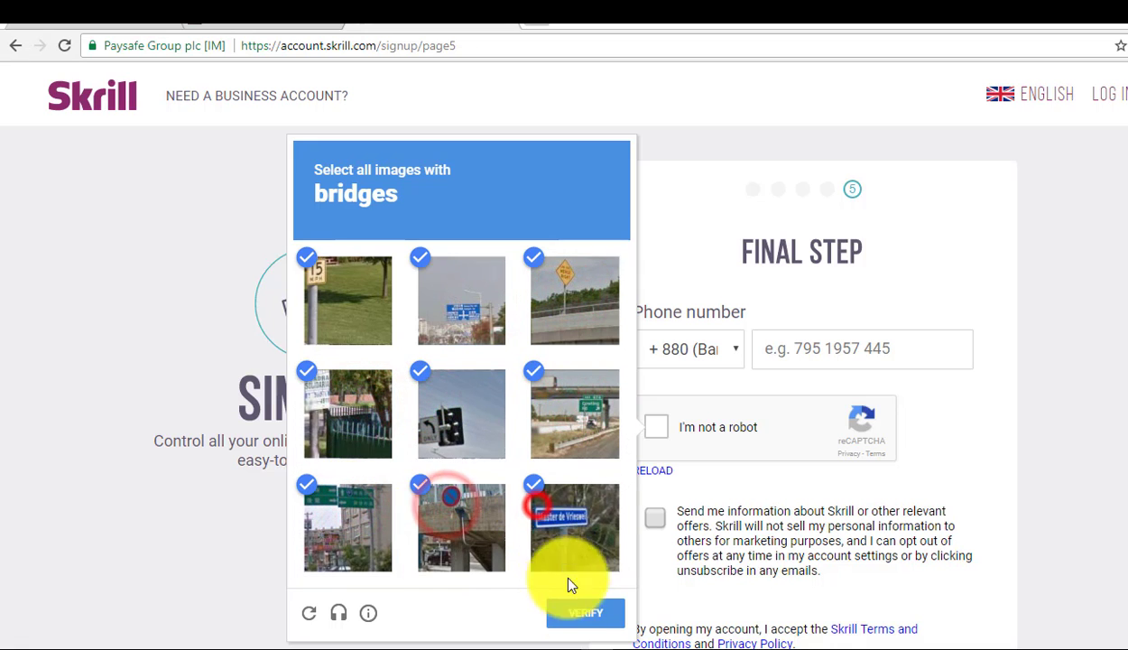
left_click(588, 615)
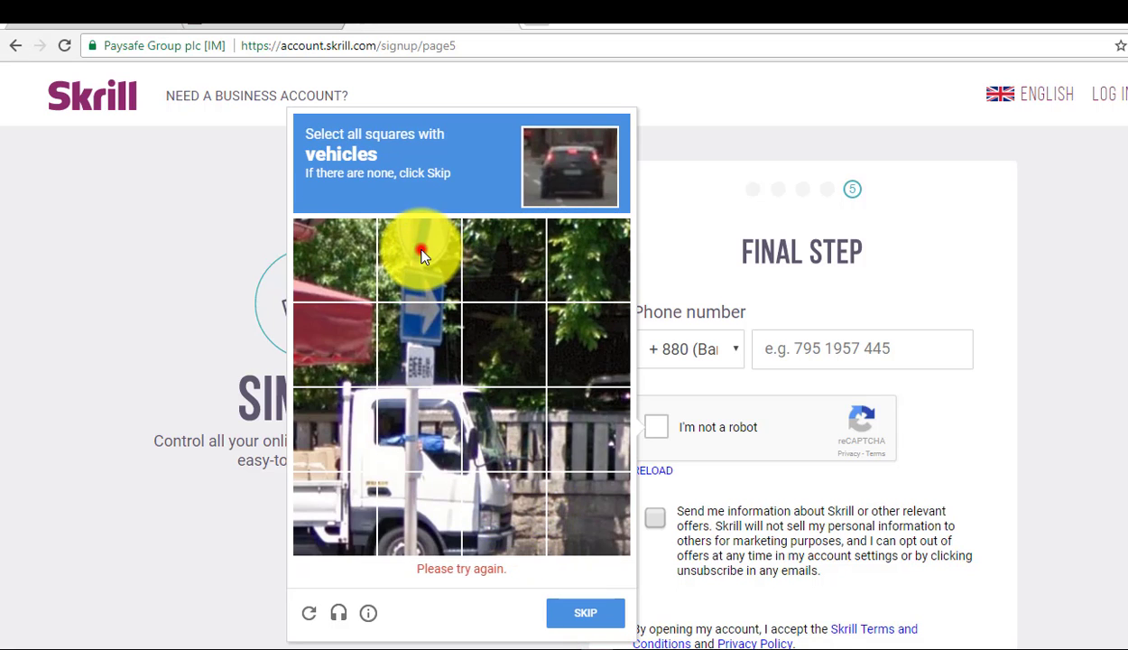
Solve the remaining image challenges, including marking the street sign squares
left_click(419, 251)
left_click(417, 348)
left_click(395, 446)
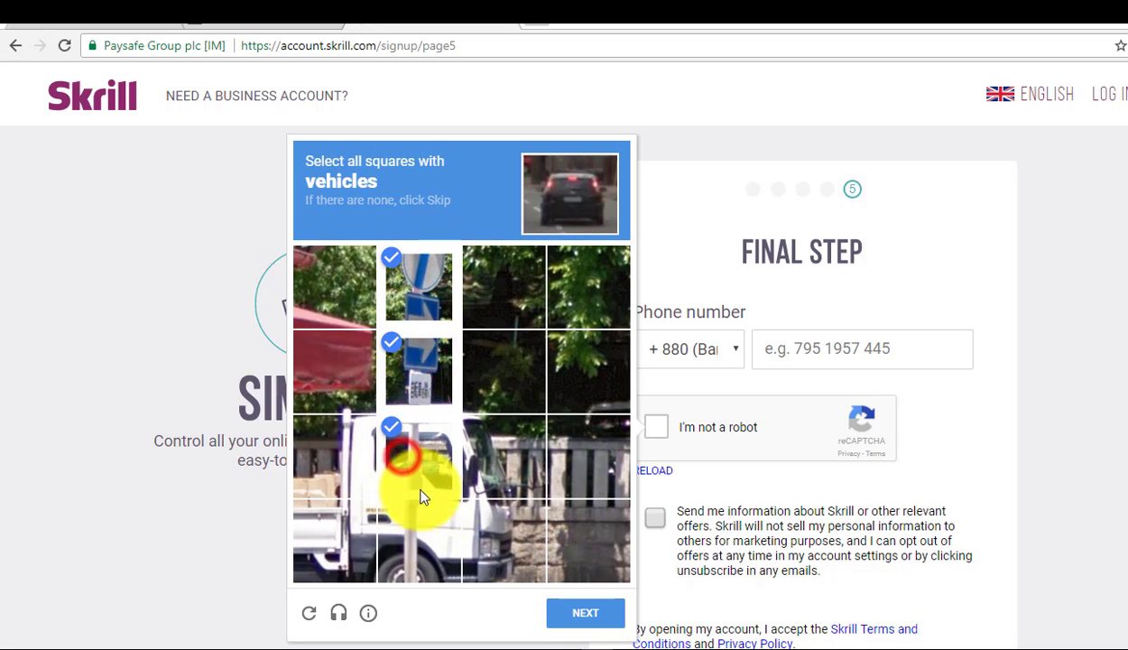
left_click(404, 443)
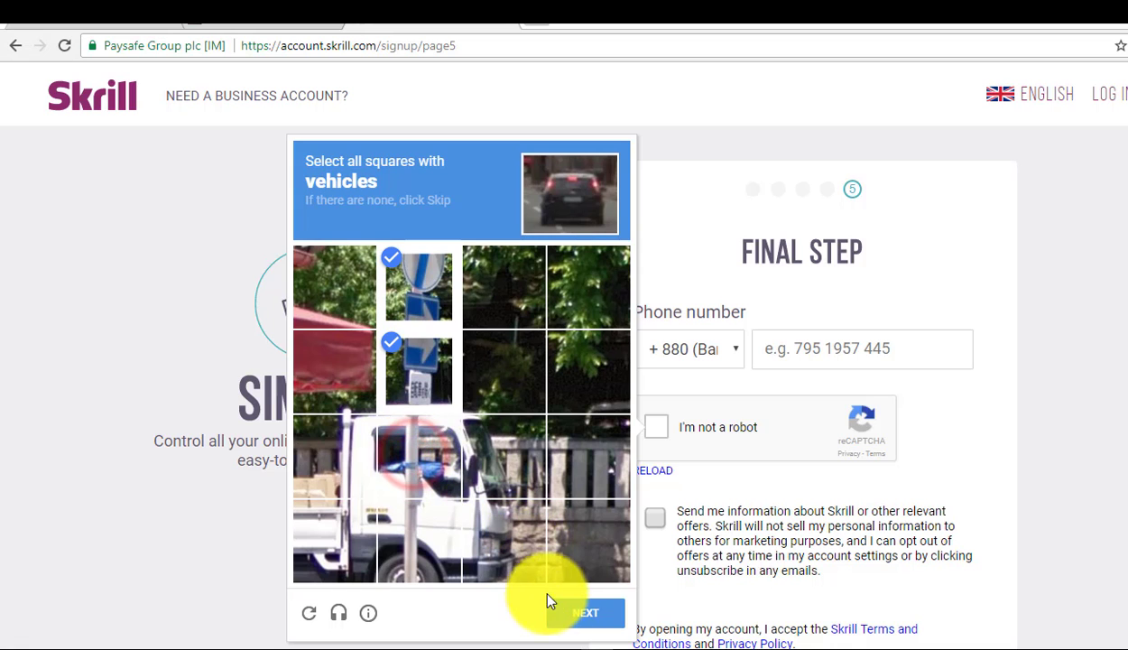
left_click(578, 617)
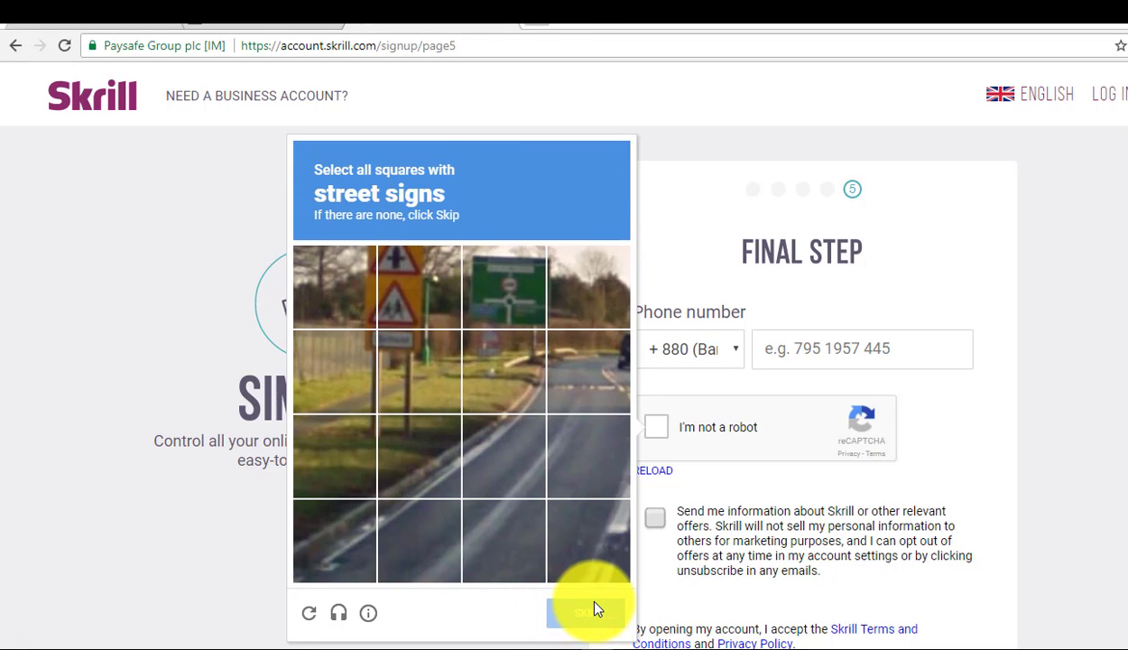
left_click(411, 287)
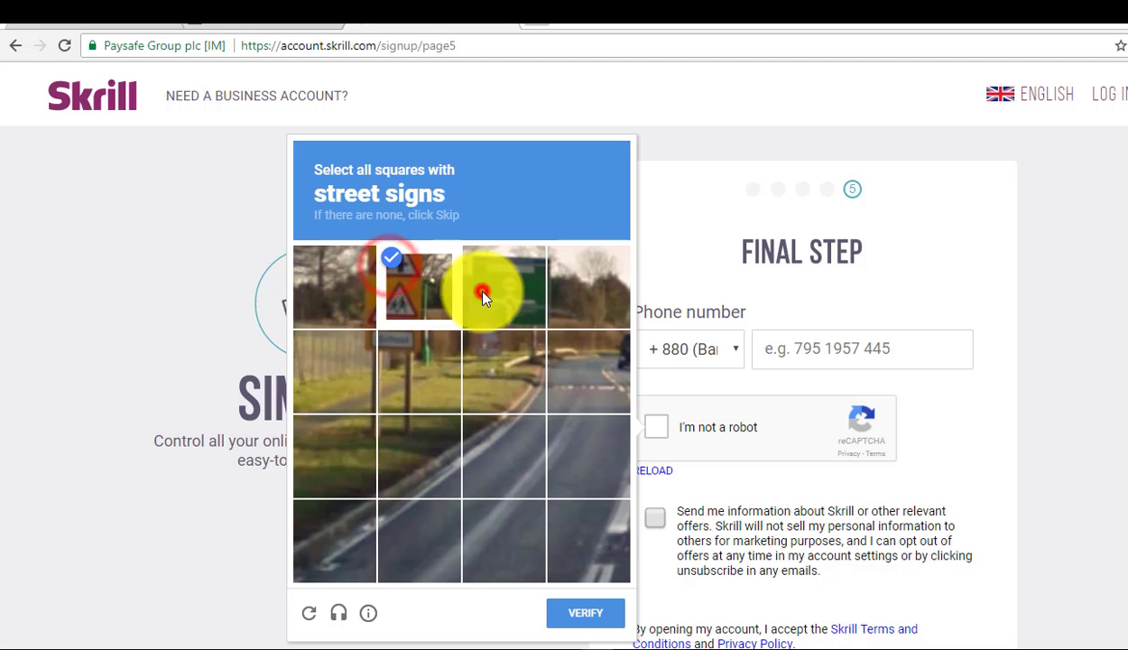
left_click(484, 288)
left_click(417, 378)
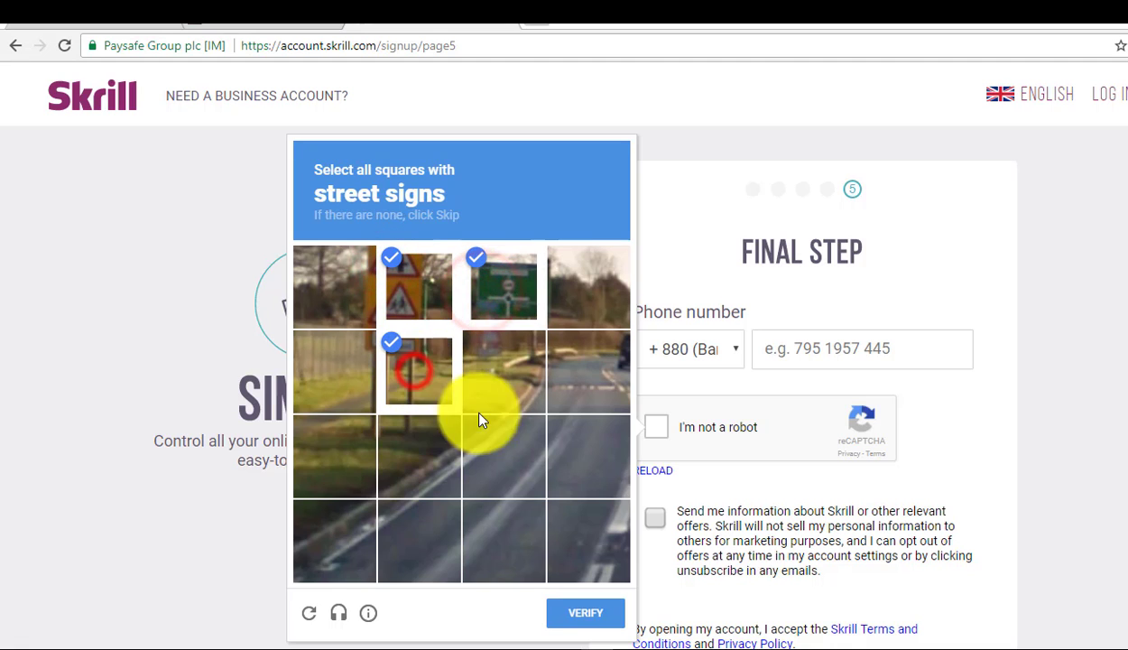
left_click(585, 613)
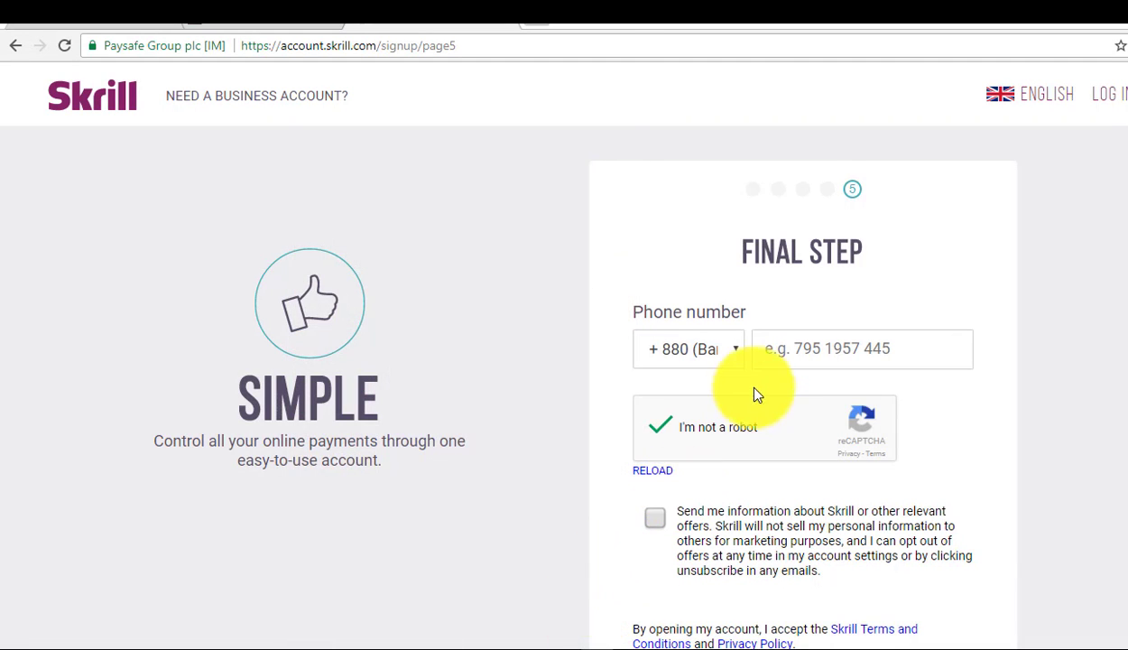
Enter the phone number, opt in to Skrill offers, and open the account
left_click(793, 351)
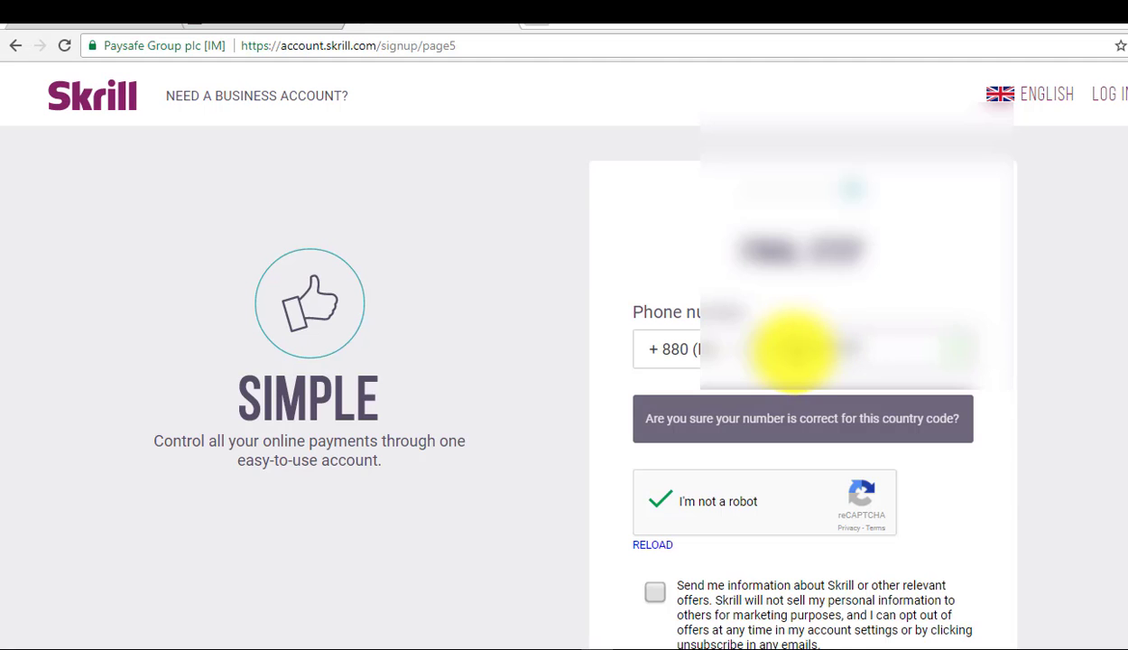
scroll(790, 377, "down", 2)
left_click(655, 344)
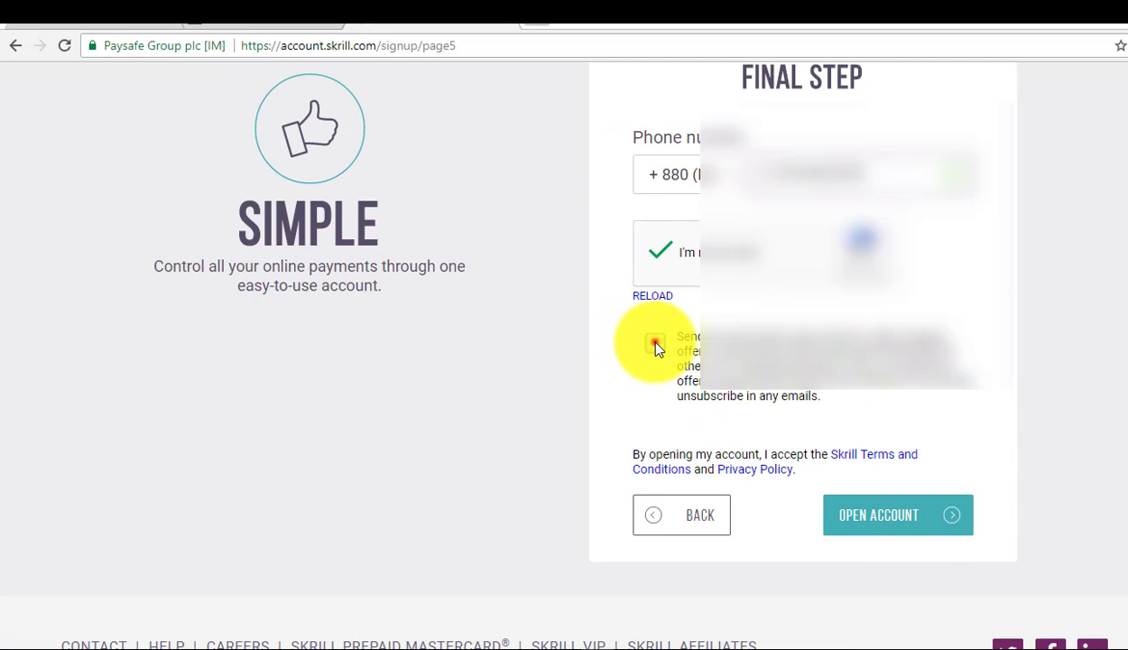
left_click(904, 514)
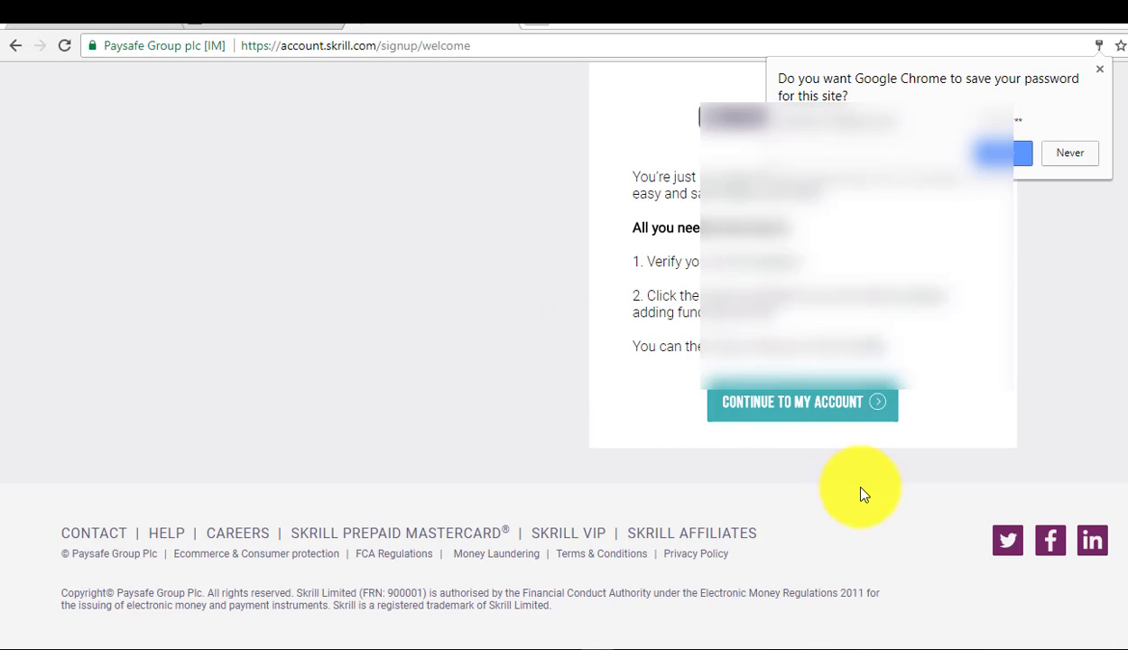
Dismiss the save-password prompt, go to gmail.com, and follow the Skrill email's verification link
left_click(1096, 65)
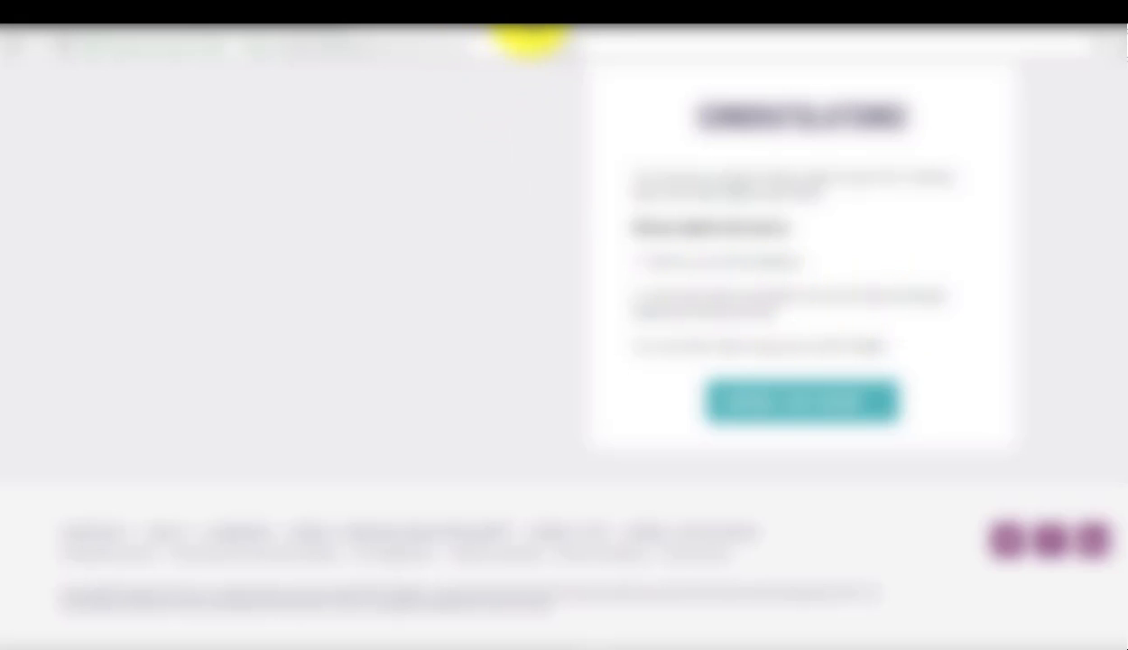
left_click(490, 52)
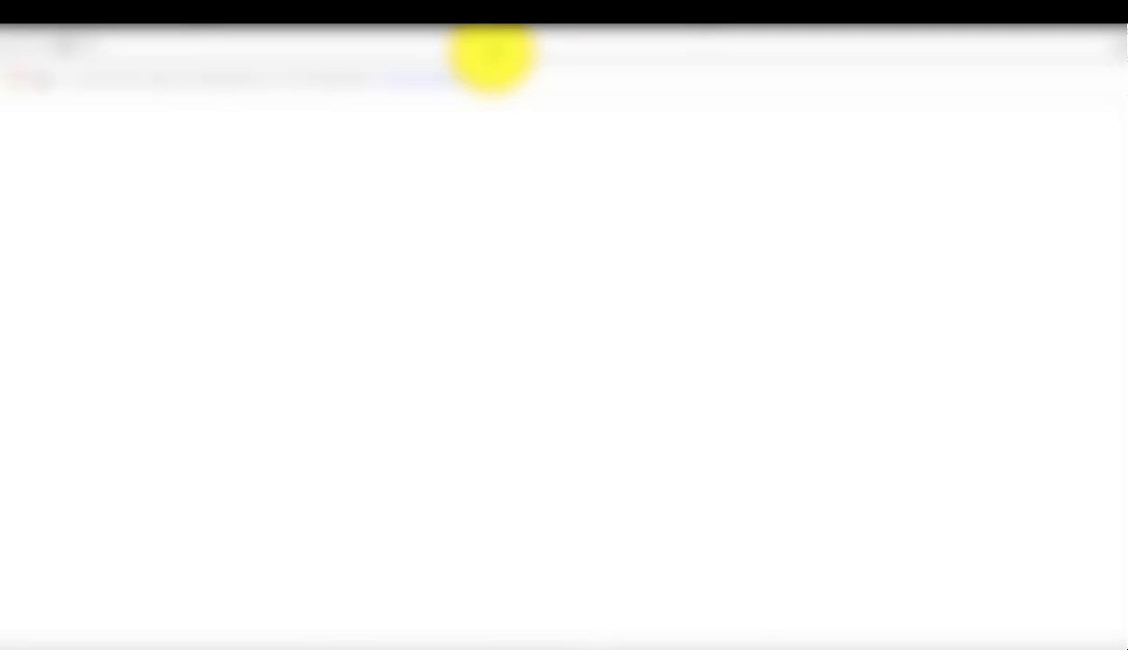
type("gmail.com")
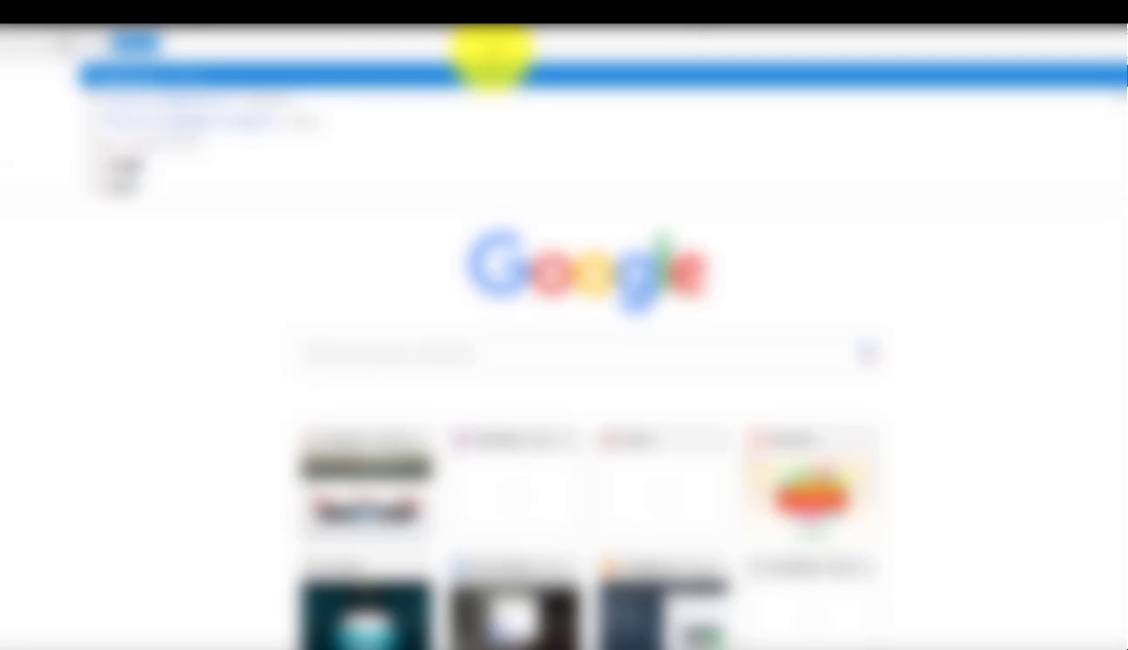
key("Return")
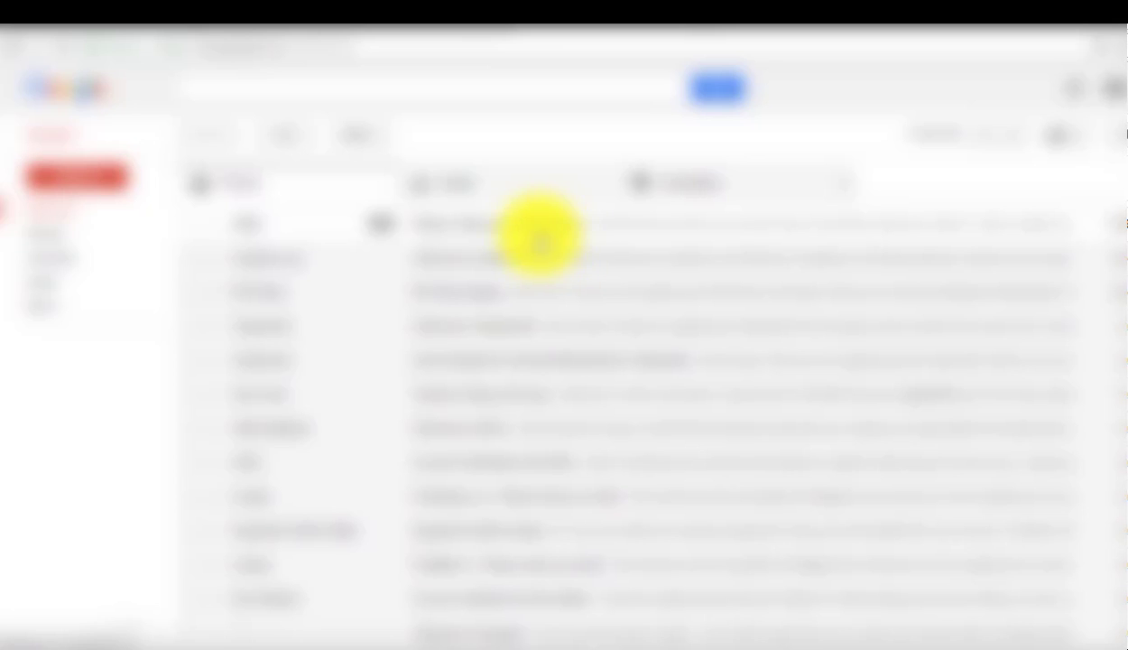
left_click(554, 221)
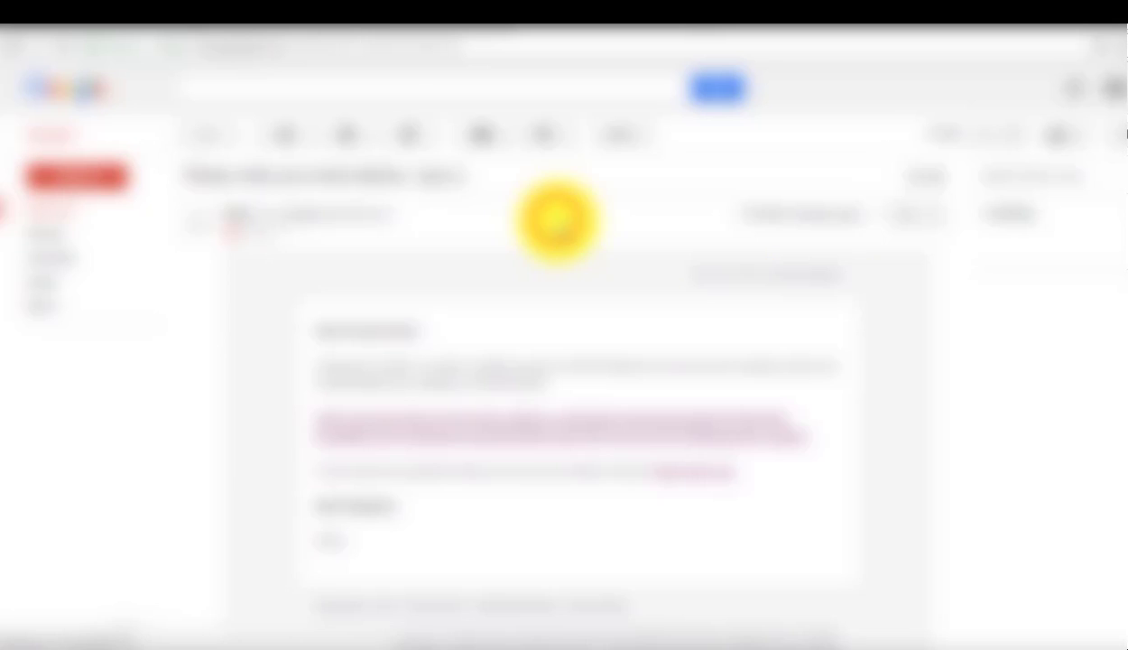
left_click(518, 421)
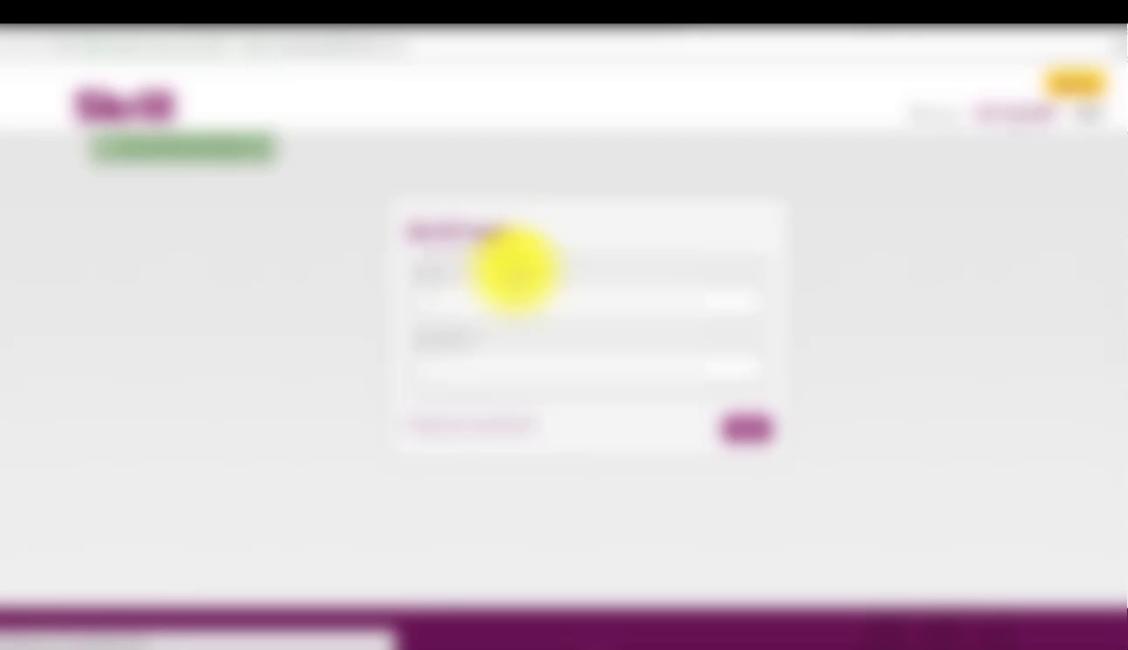
Sign in with the new account's email and password to reach the USD 0.00 overview
left_click(512, 297)
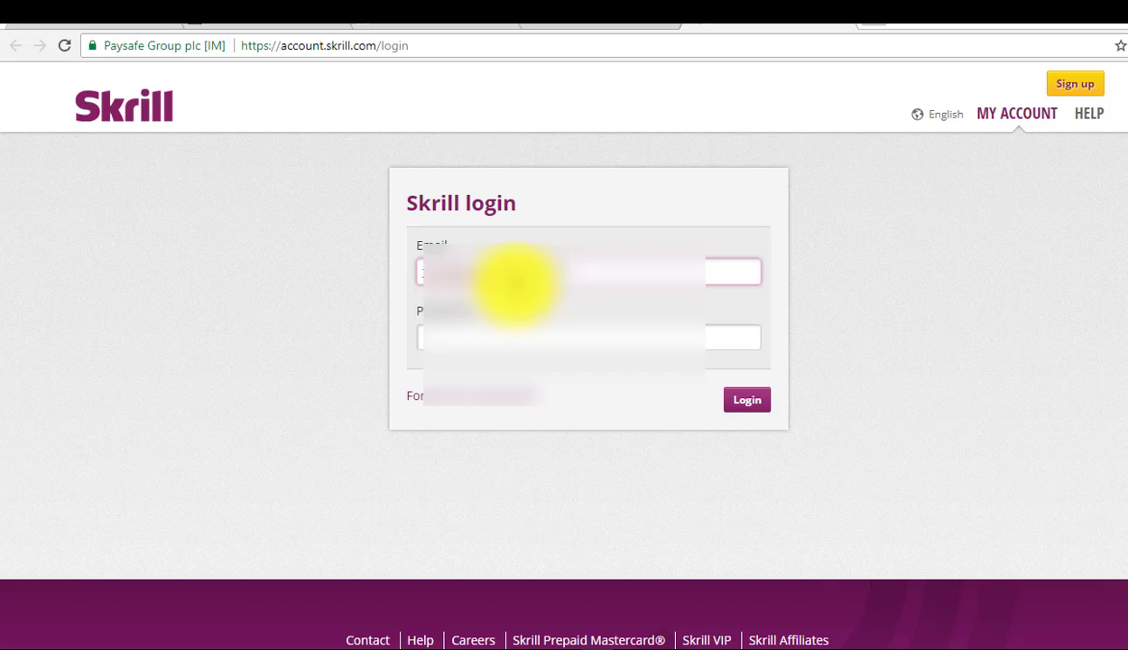
left_click(496, 336)
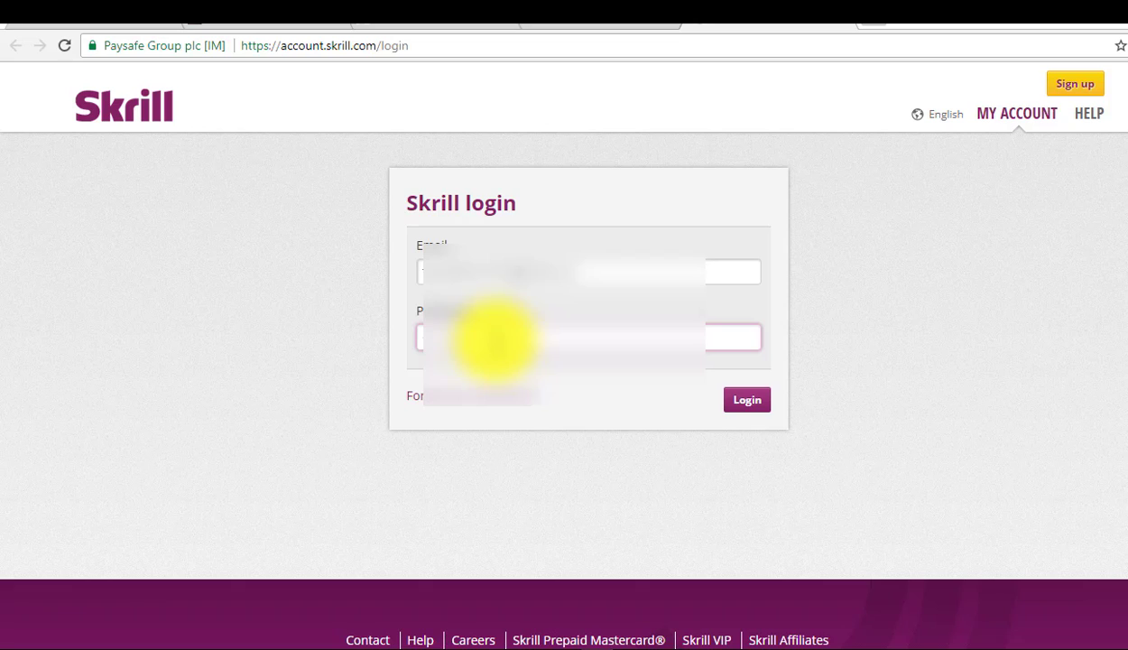
key("Return")
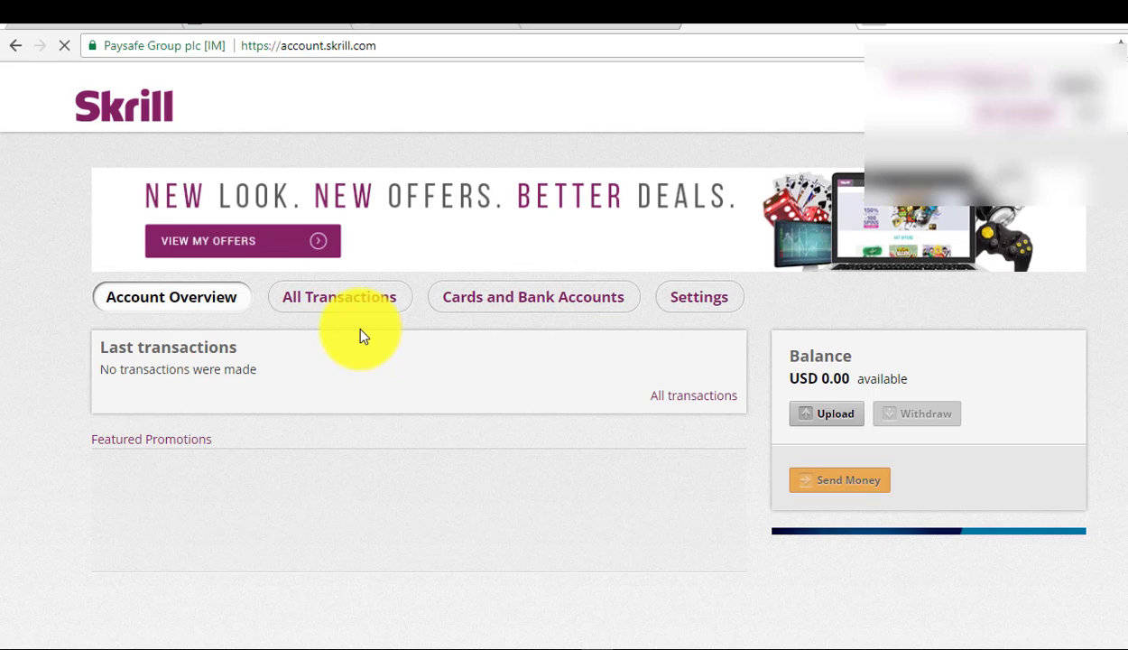
Dismiss the location-sharing request and the save-password offer on the overview
left_click(505, 313)
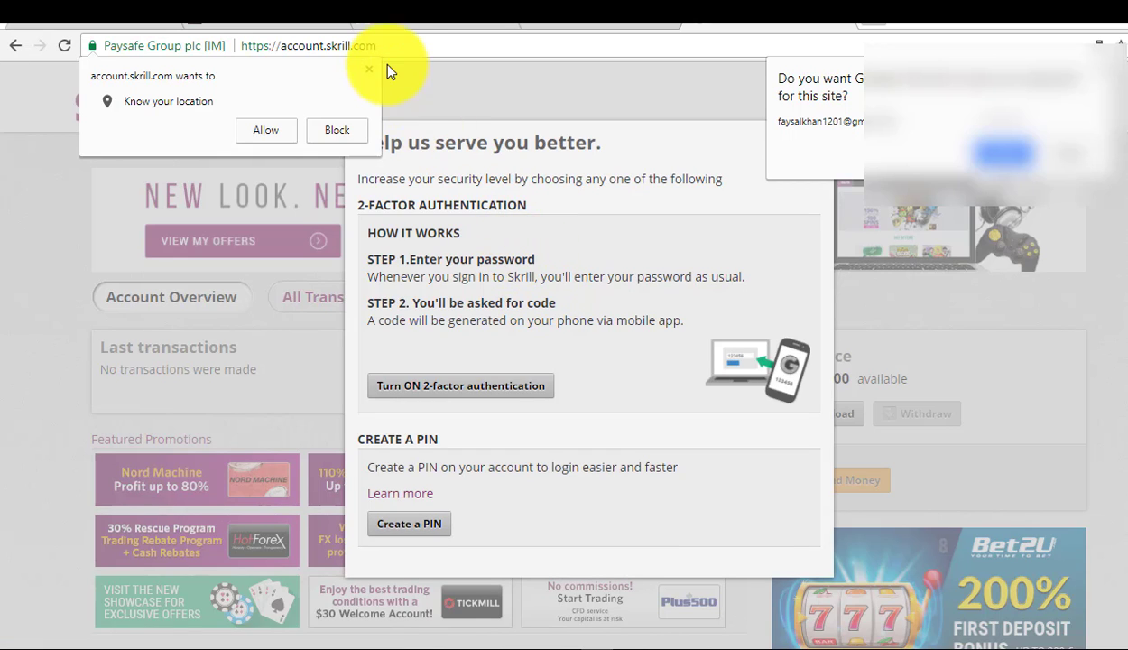
left_click(369, 68)
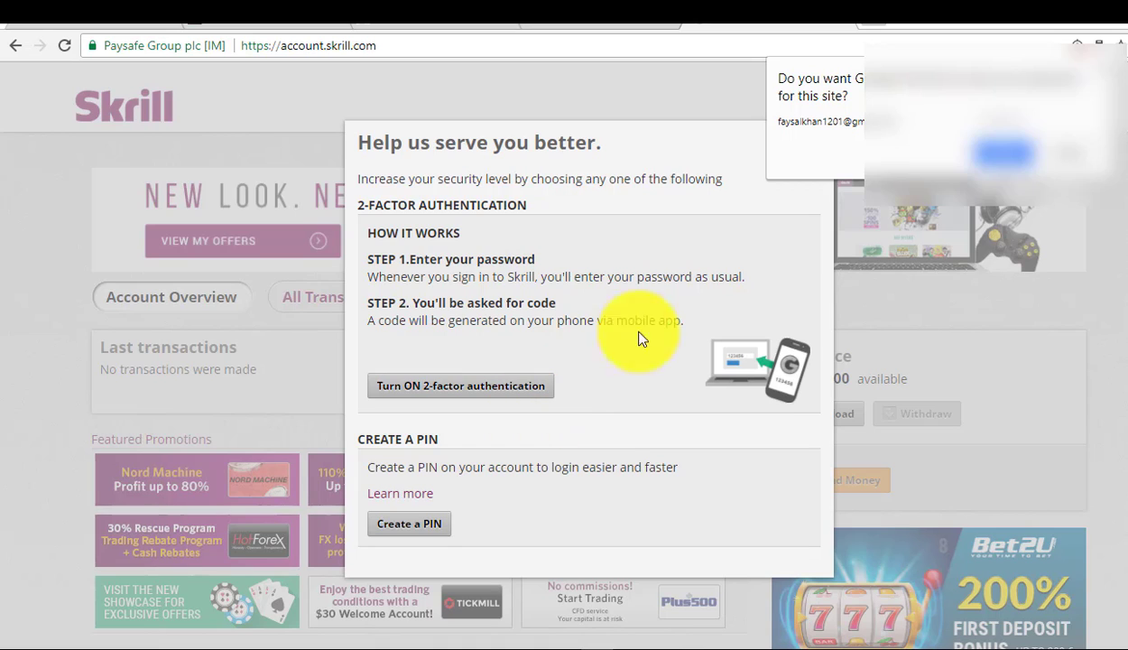
left_click(1094, 72)
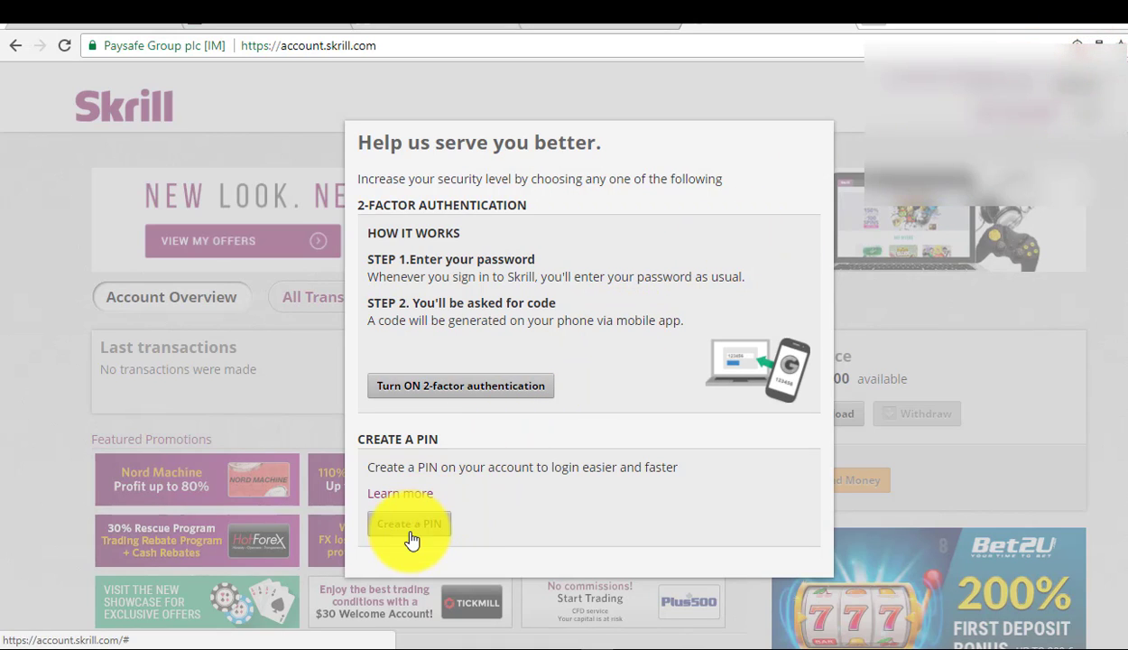
Create a 6-digit PIN, entering it in Enter PIN and Confirm PIN, and save it
left_click(1029, 374)
left_click(417, 526)
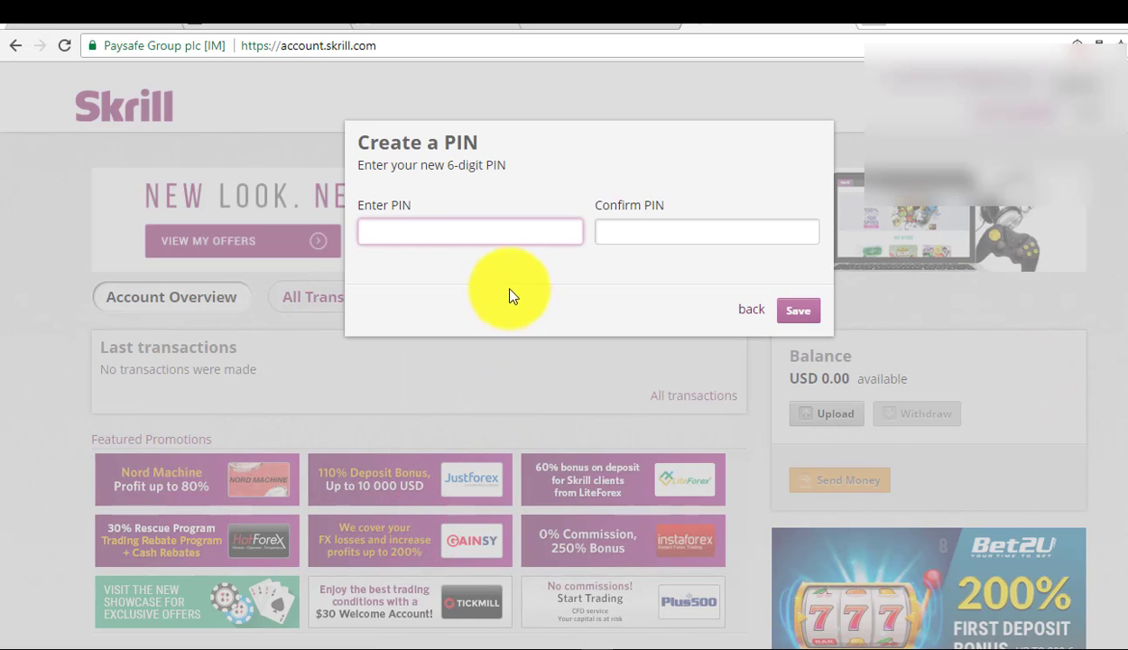
left_click(478, 233)
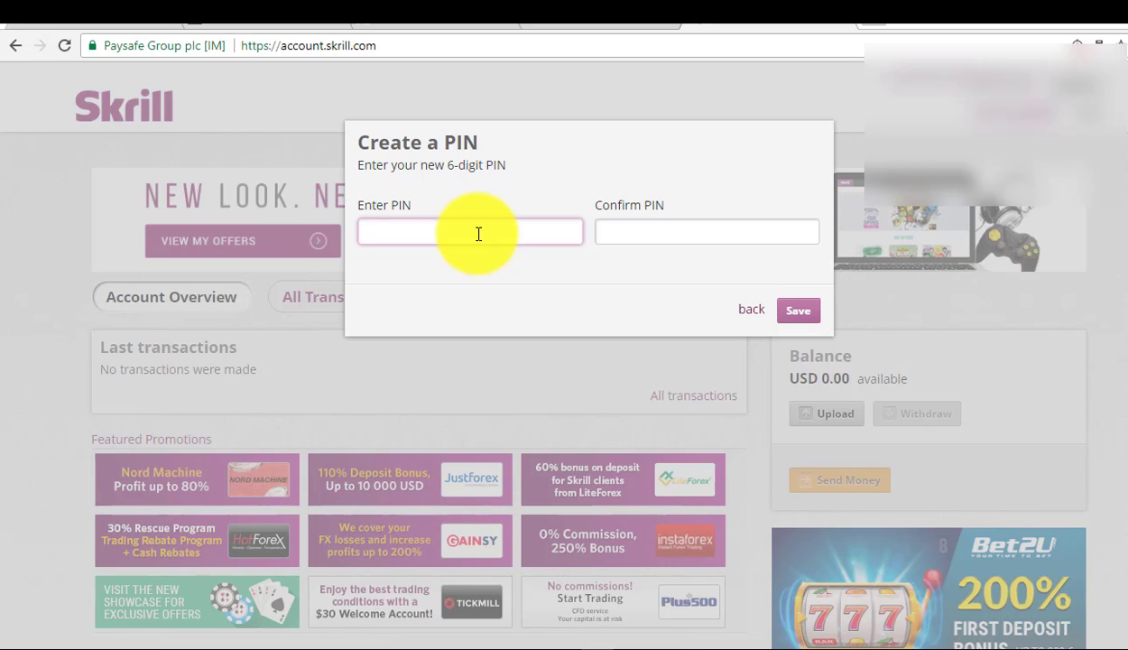
left_click(479, 233)
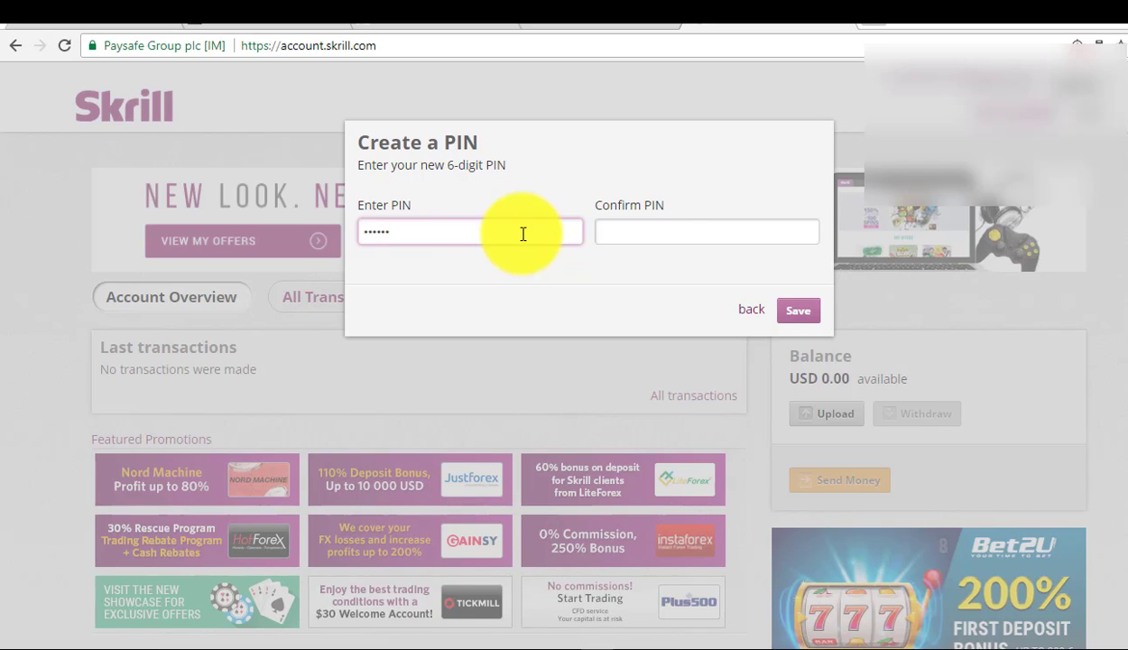
left_click(656, 228)
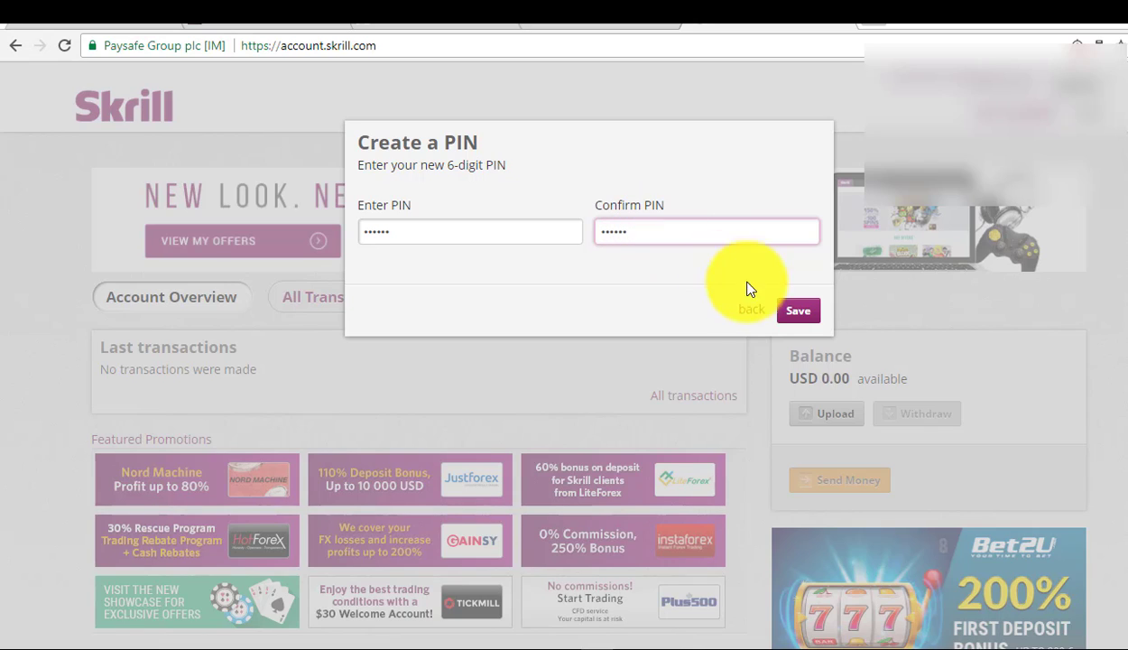
left_click(787, 314)
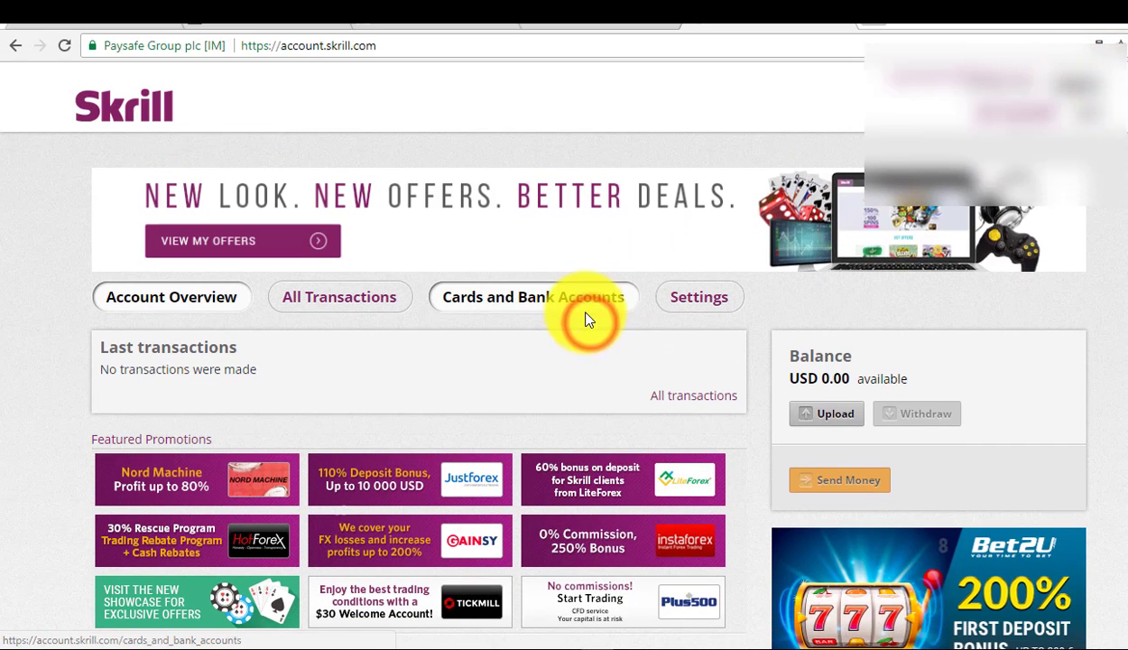
Open Cards and Bank Accounts and view the Add Credit or Debit Card form without saving
left_click(586, 303)
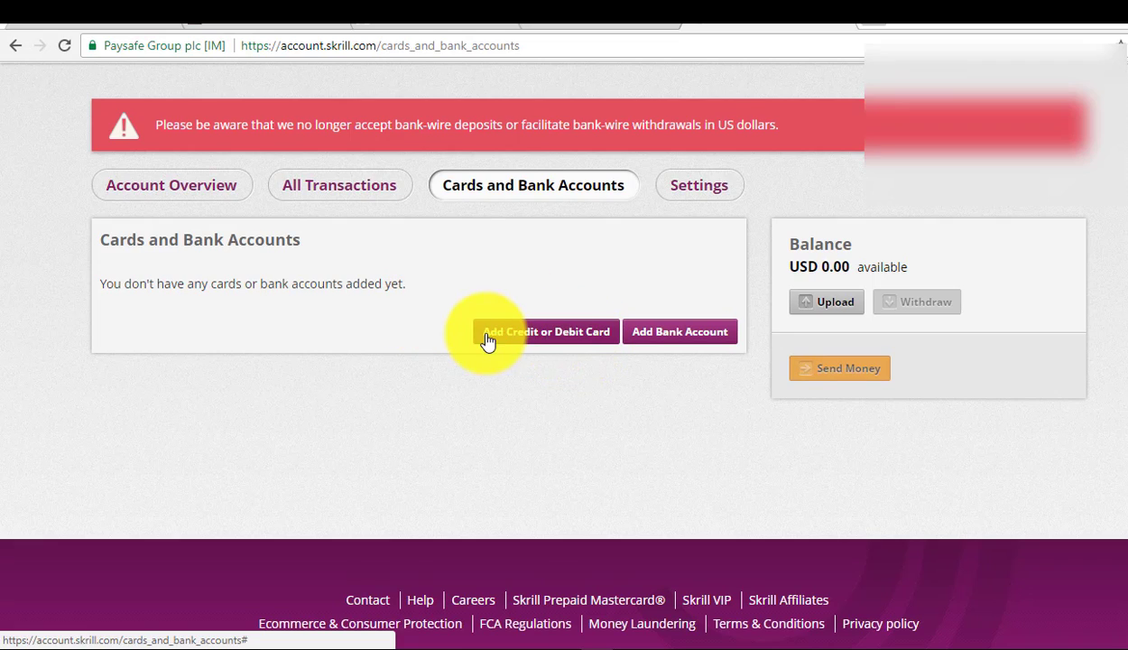
left_click(585, 341)
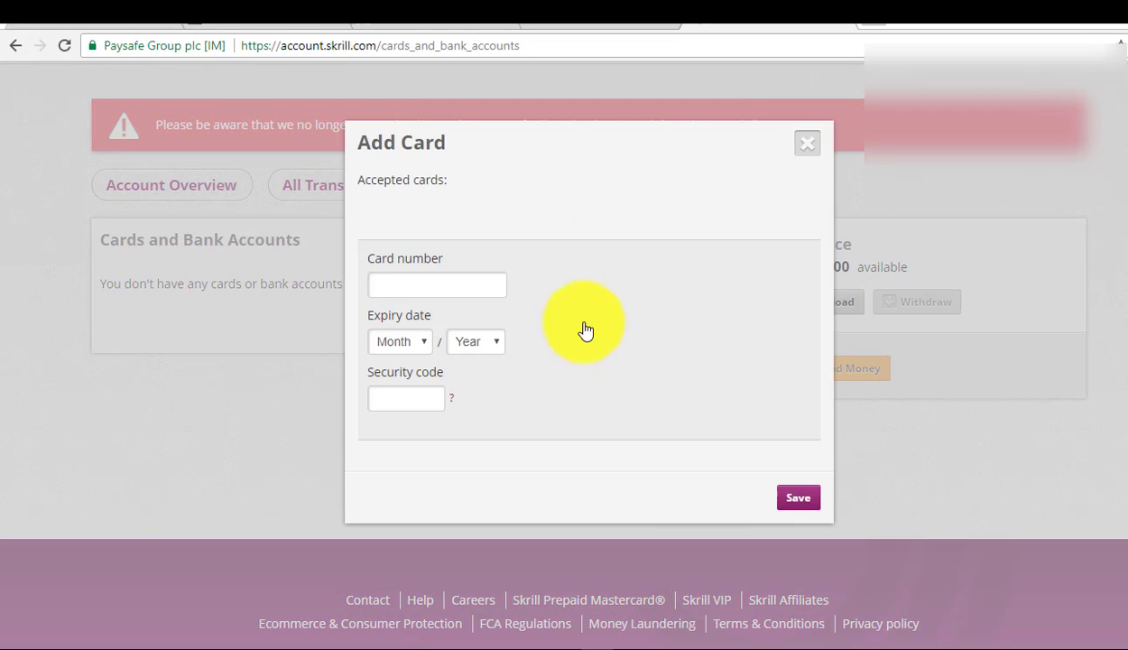
left_click(808, 145)
Open Add Bank Account, browse the Bank dropdown, and close the form unsaved
left_click(655, 339)
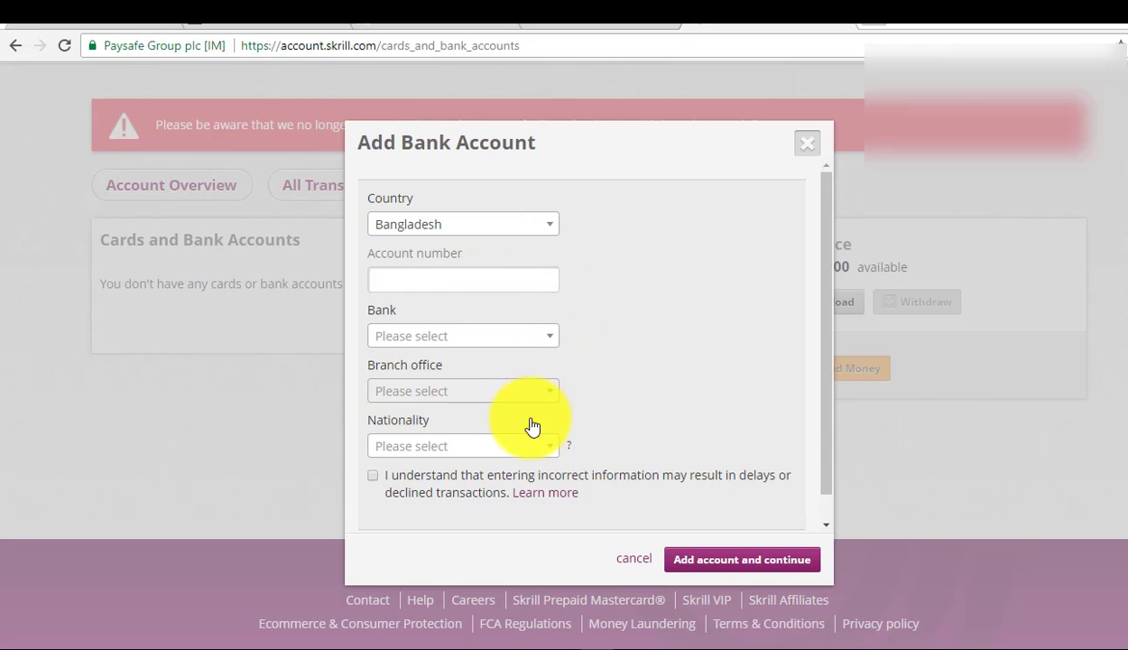
left_click(499, 344)
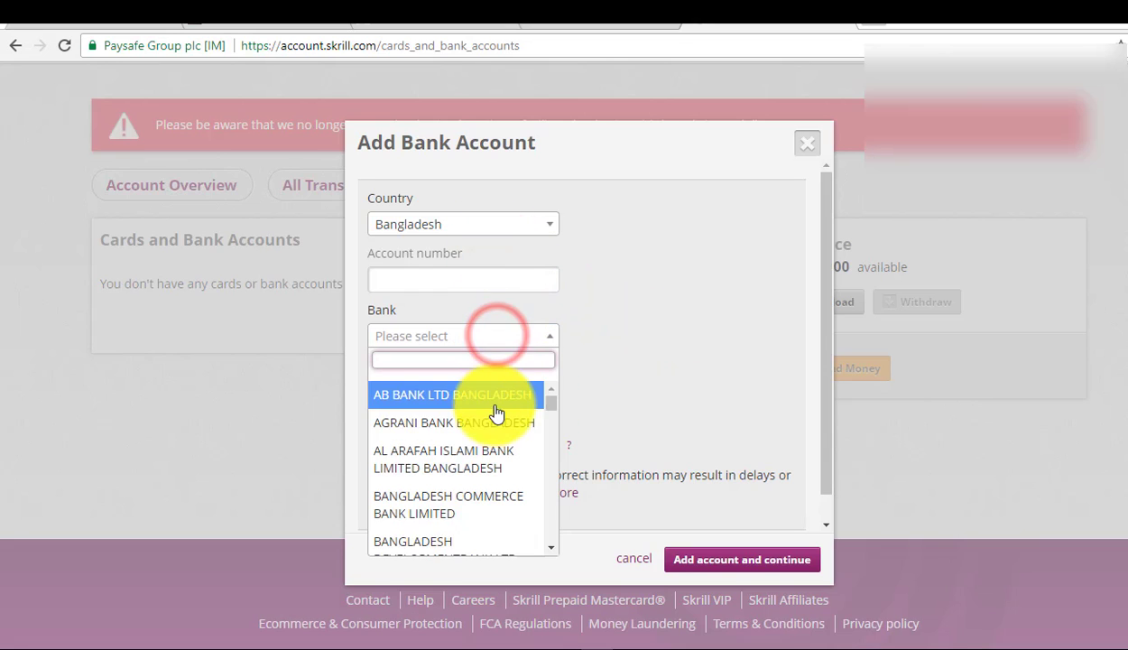
scroll(495, 419, "down", 10)
scroll(495, 431, "down", 5)
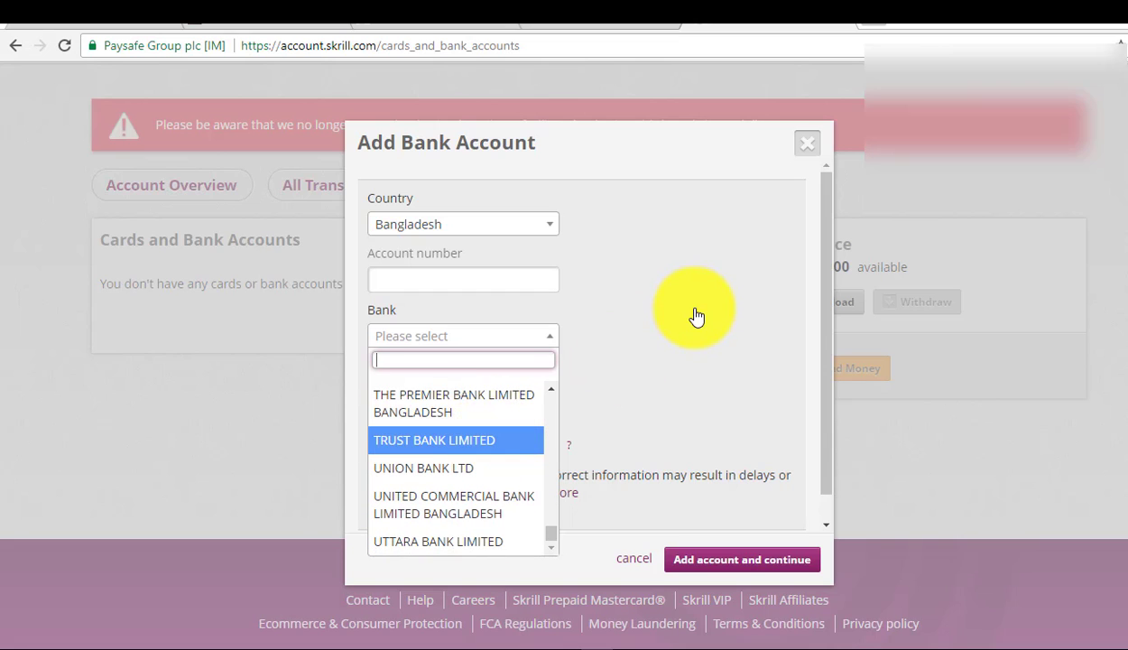
left_click(806, 145)
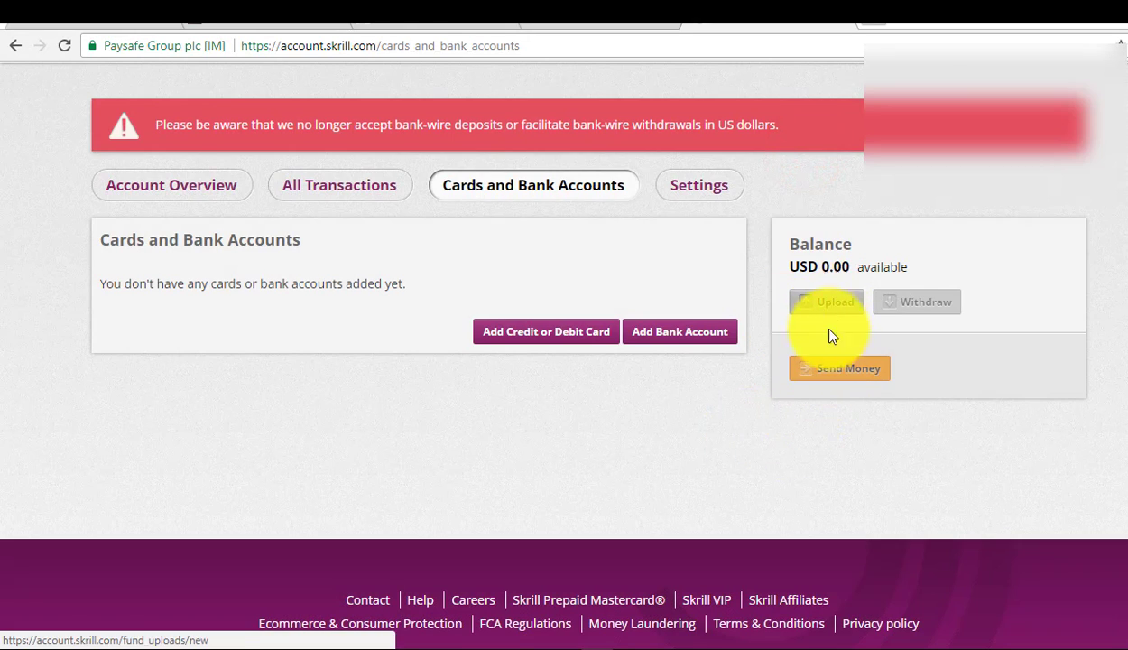
Review the empty All Transactions history and return to Account Overview
left_click(827, 370)
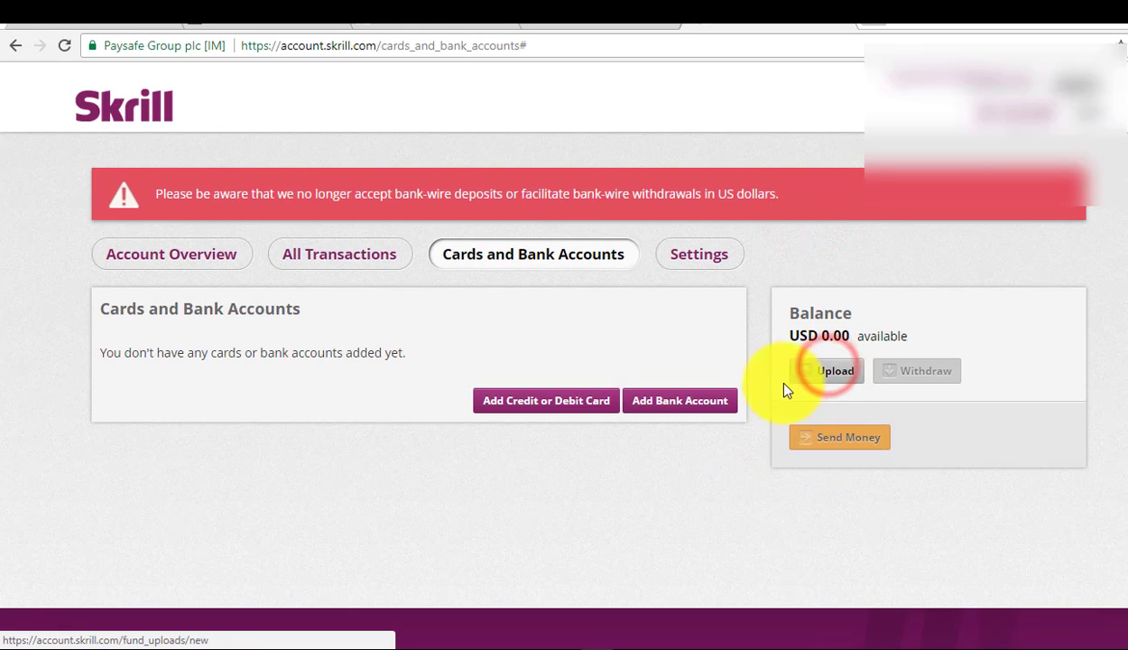
left_click(794, 437)
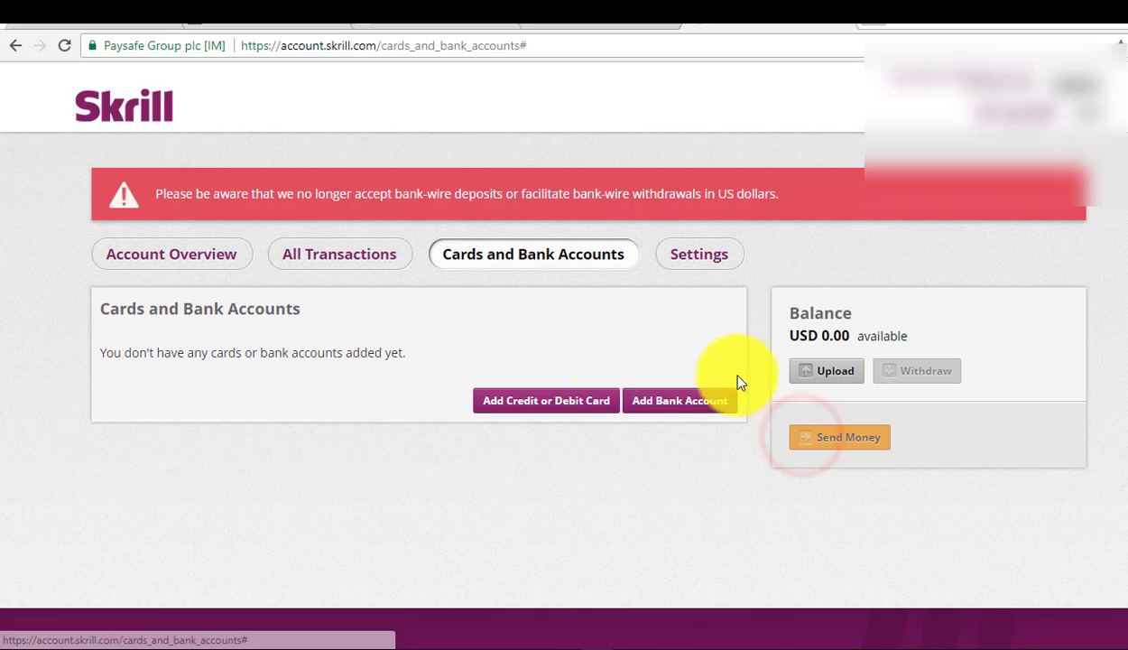
left_click(335, 255)
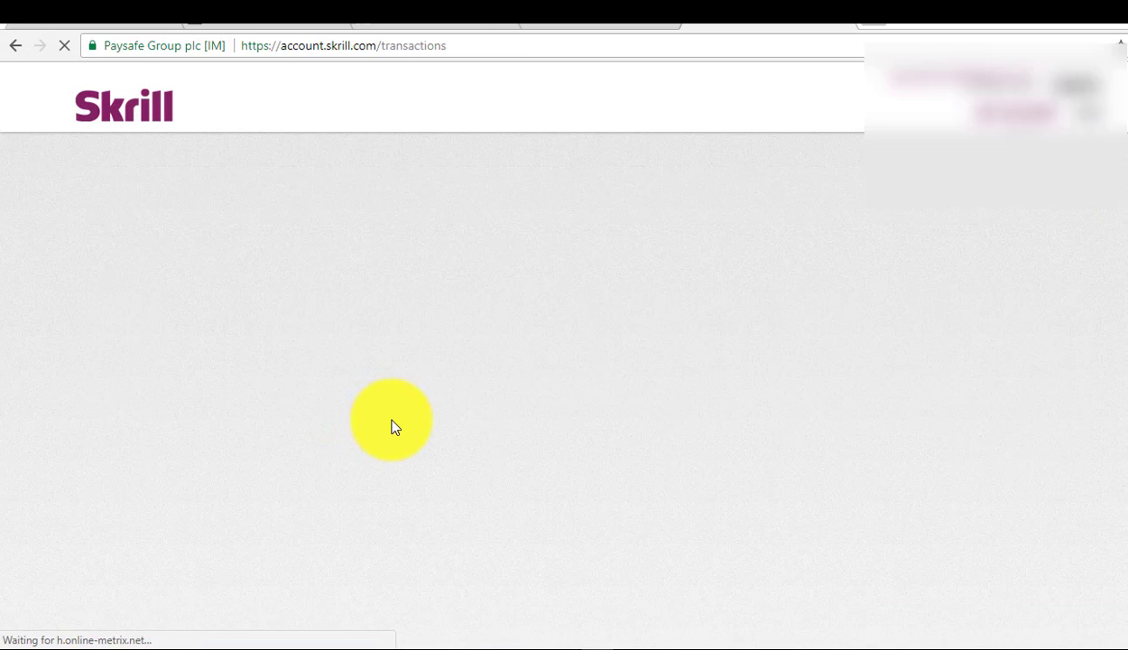
scroll(321, 402, "down", 2)
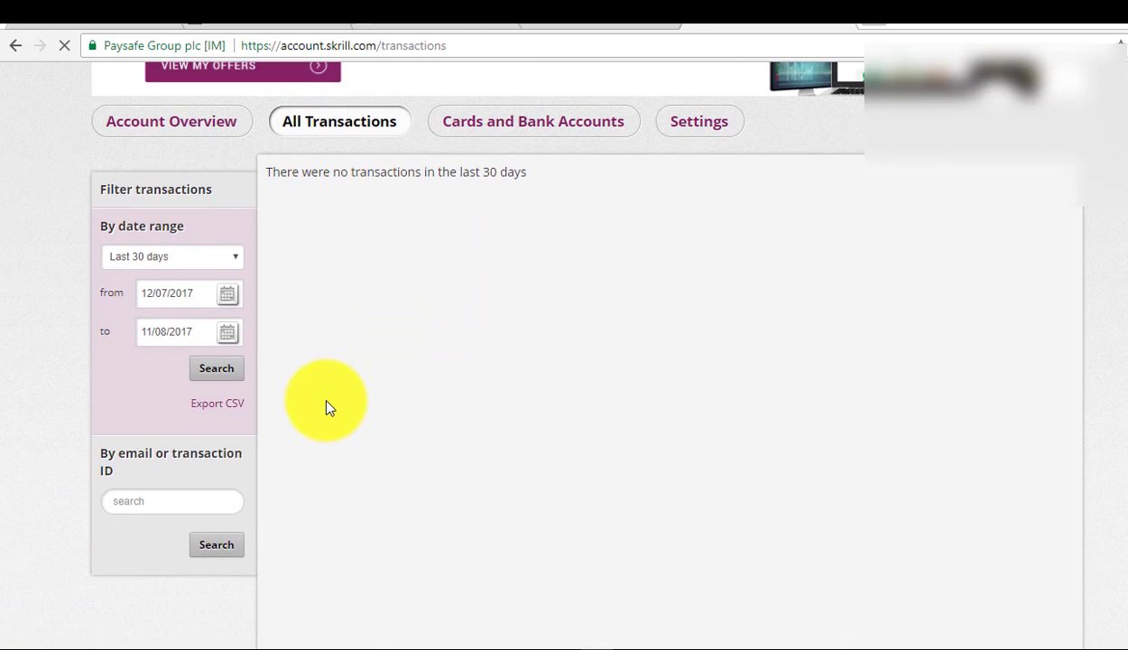
scroll(151, 132, "down", 4)
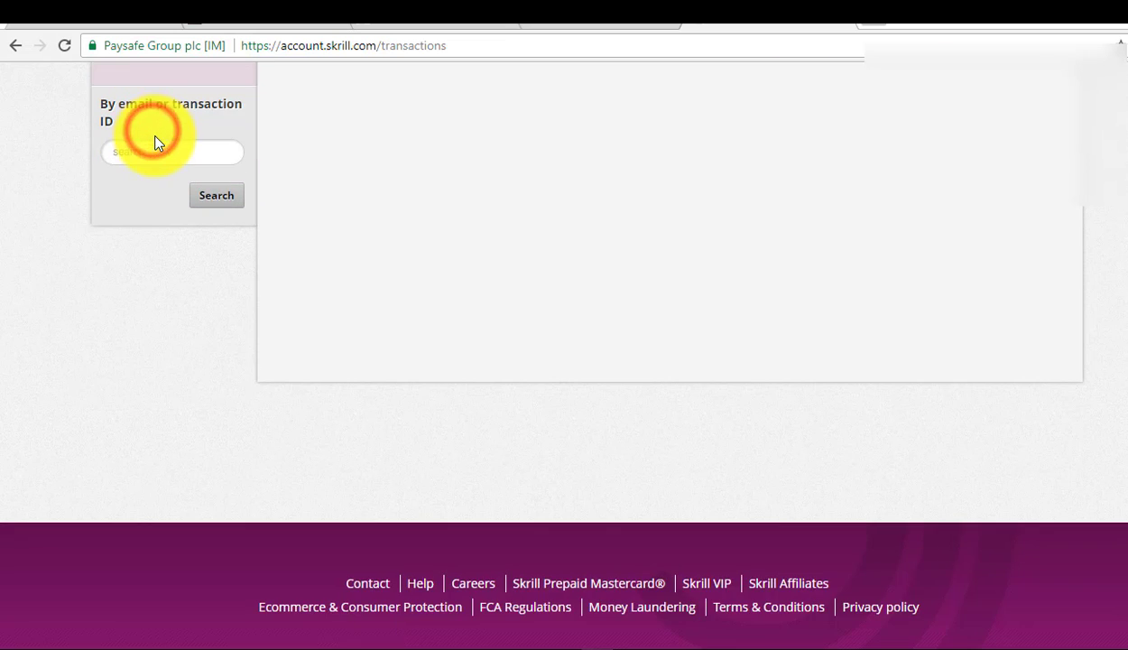
scroll(150, 132, "up", 5)
left_click(171, 206)
View the Skrill Prepaid Mastercard page in a new tab, then switch back to the dashboard
scroll(385, 302, "down", 5)
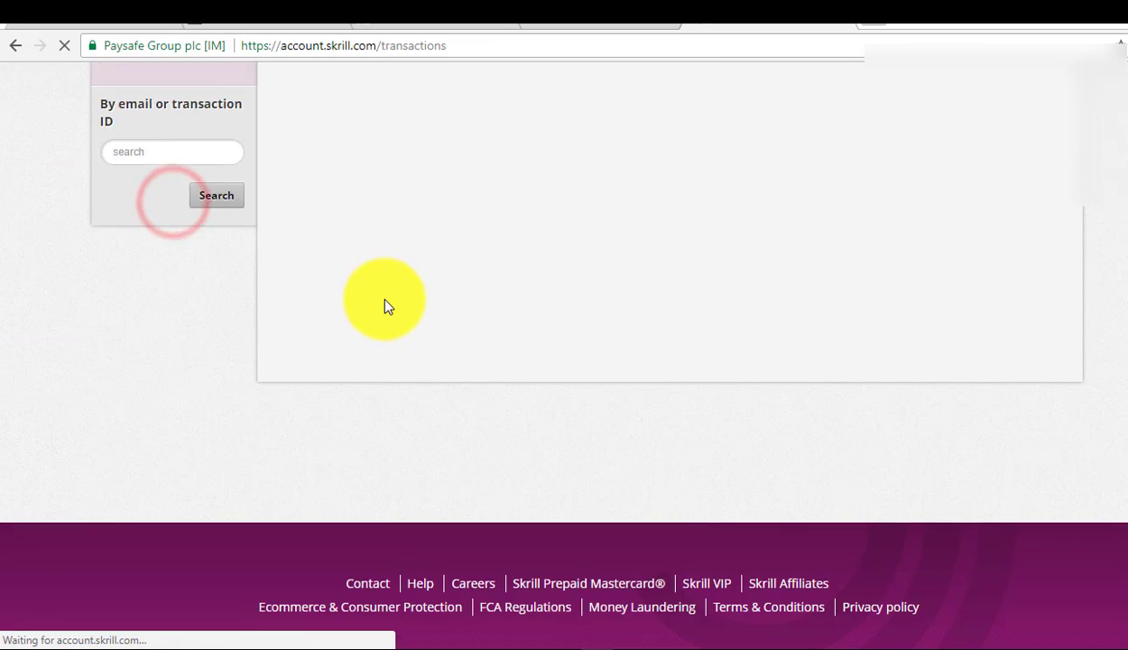
scroll(401, 308, "down", 1)
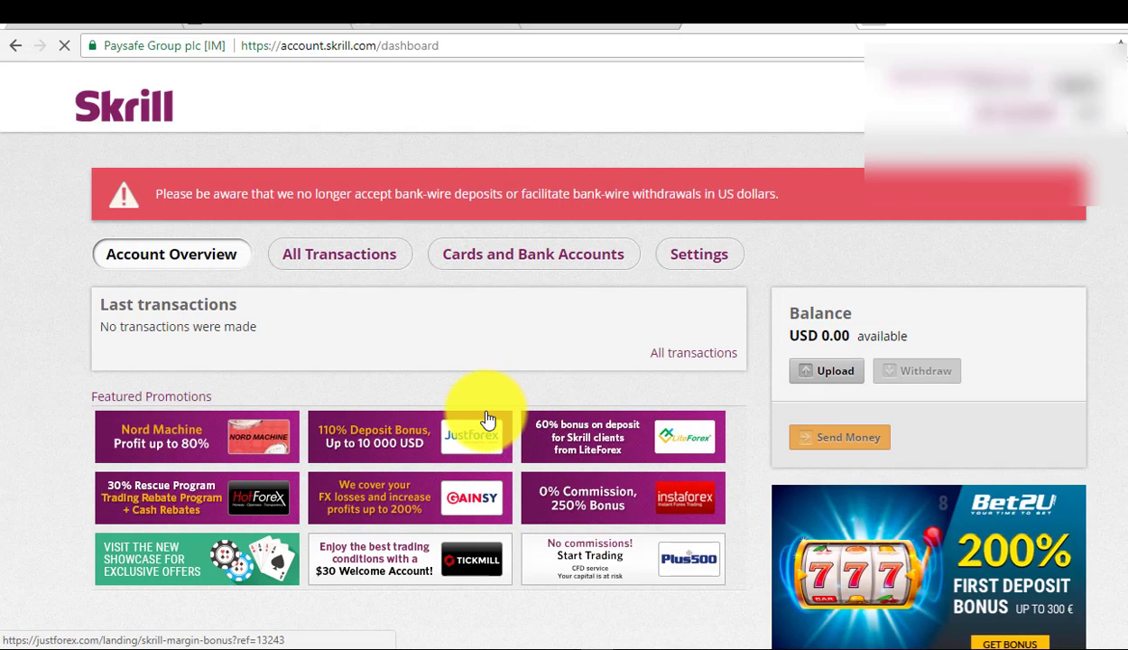
scroll(487, 420, "down", 3)
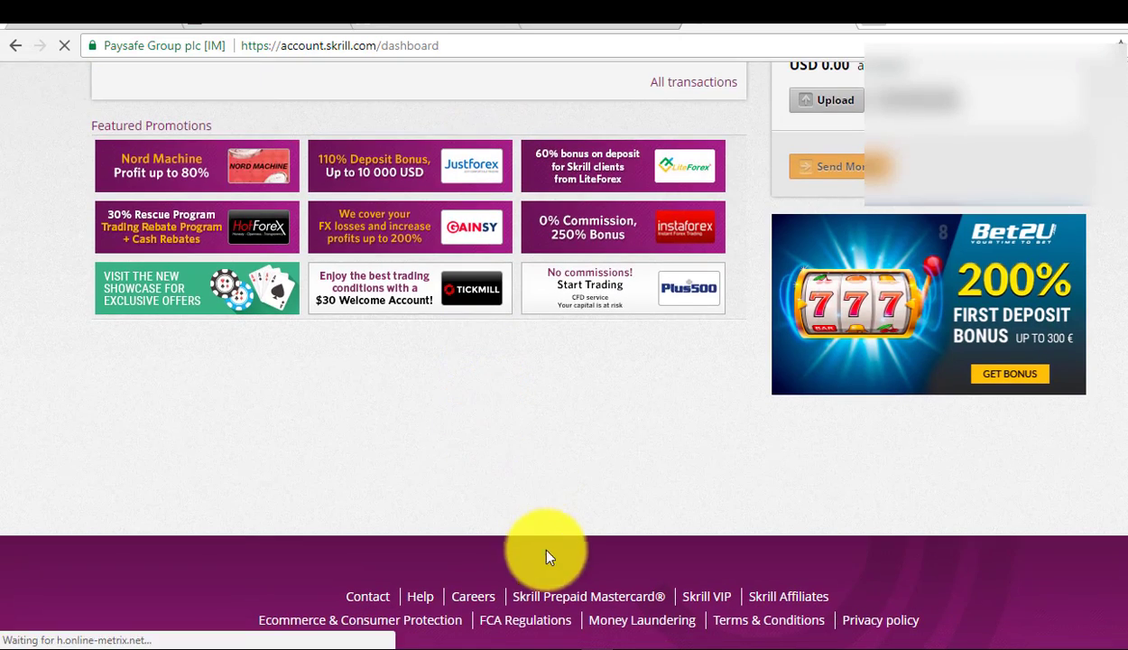
scroll(546, 578, "down", 2)
right_click(564, 459)
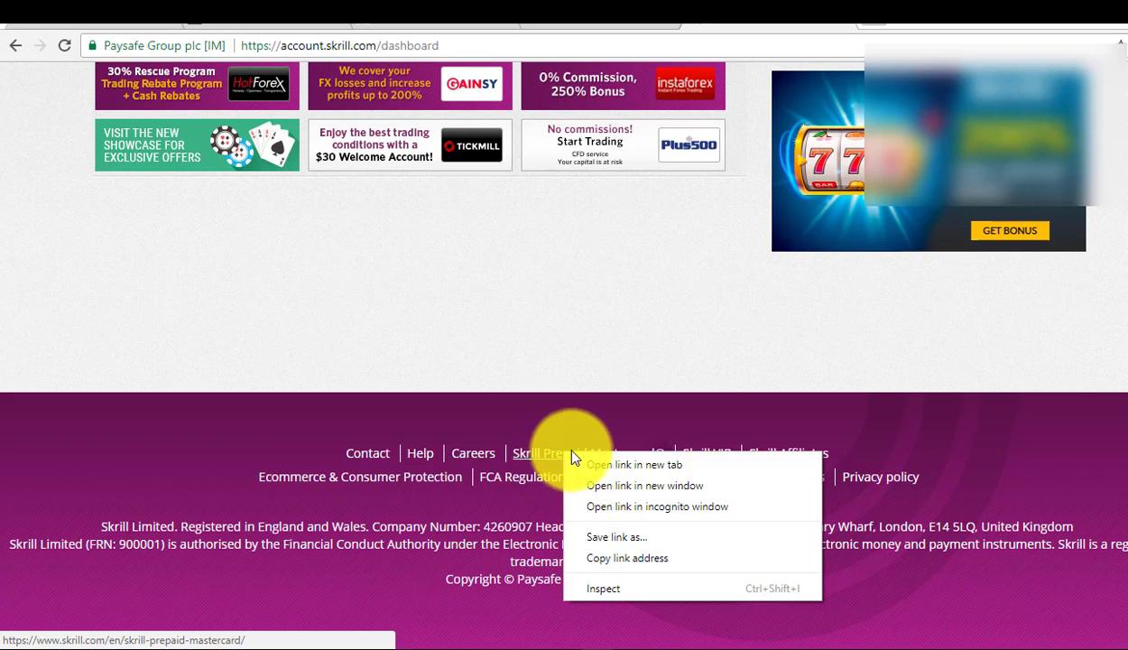
left_click(605, 463)
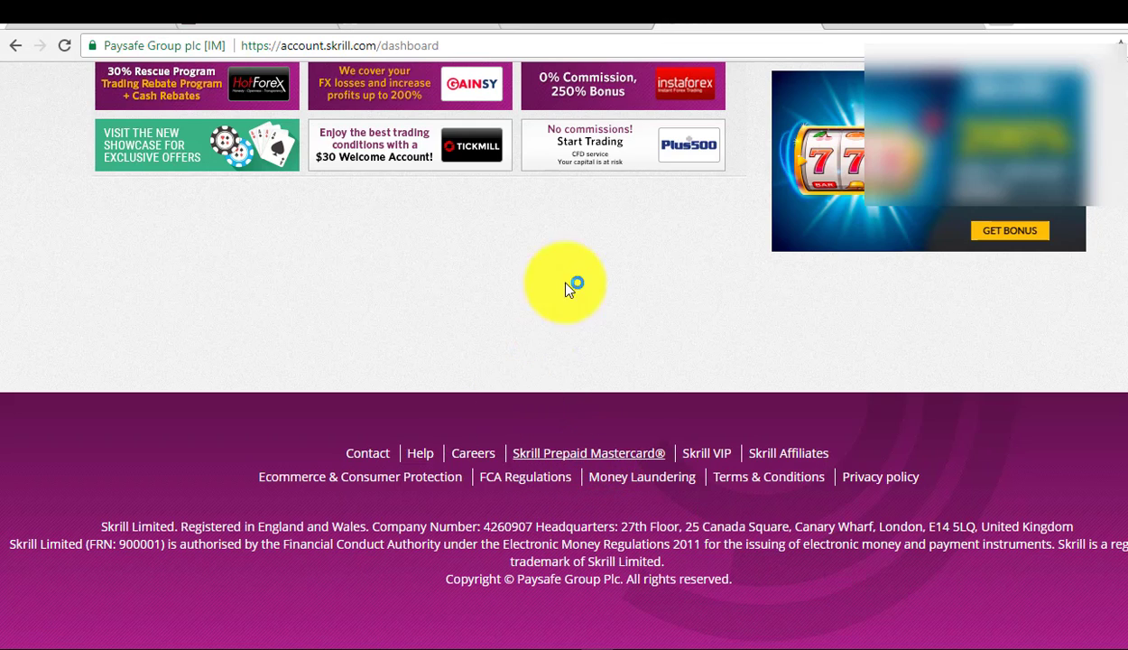
scroll(325, 203, "up", 4)
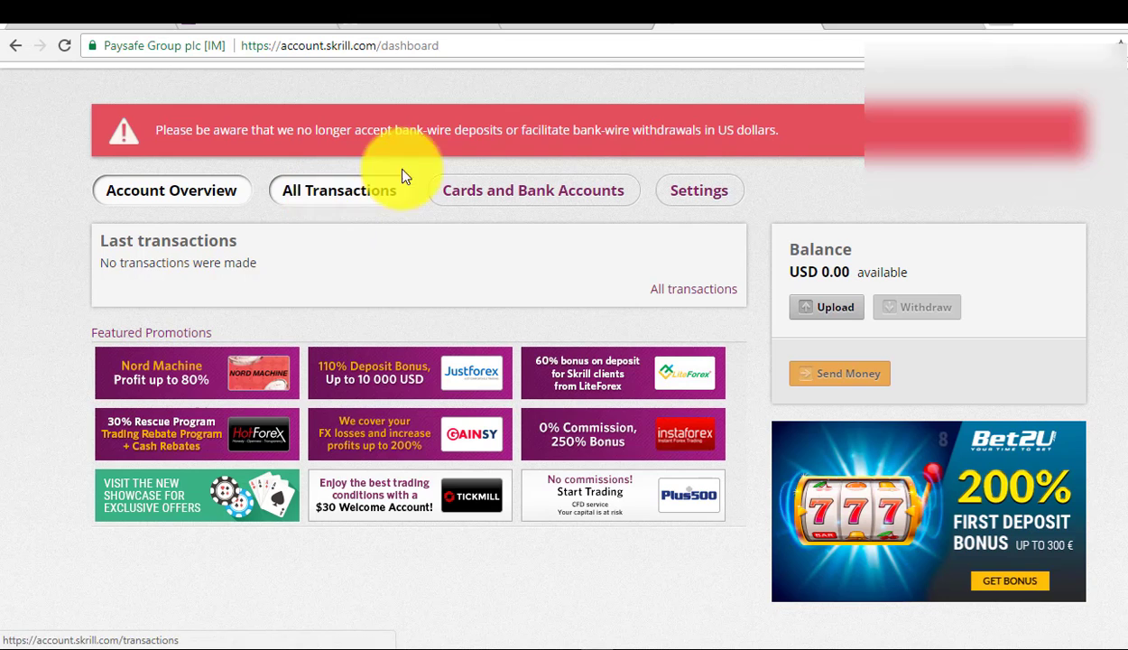
left_click(862, 23)
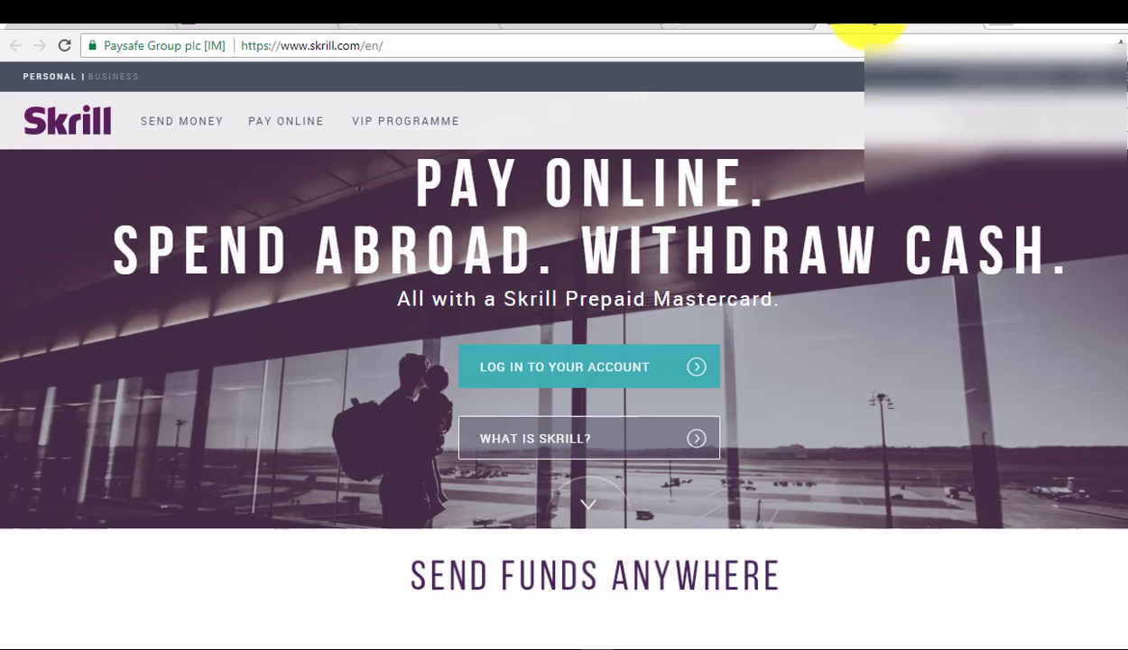
scroll(634, 146, "down", 5)
scroll(627, 150, "down", 5)
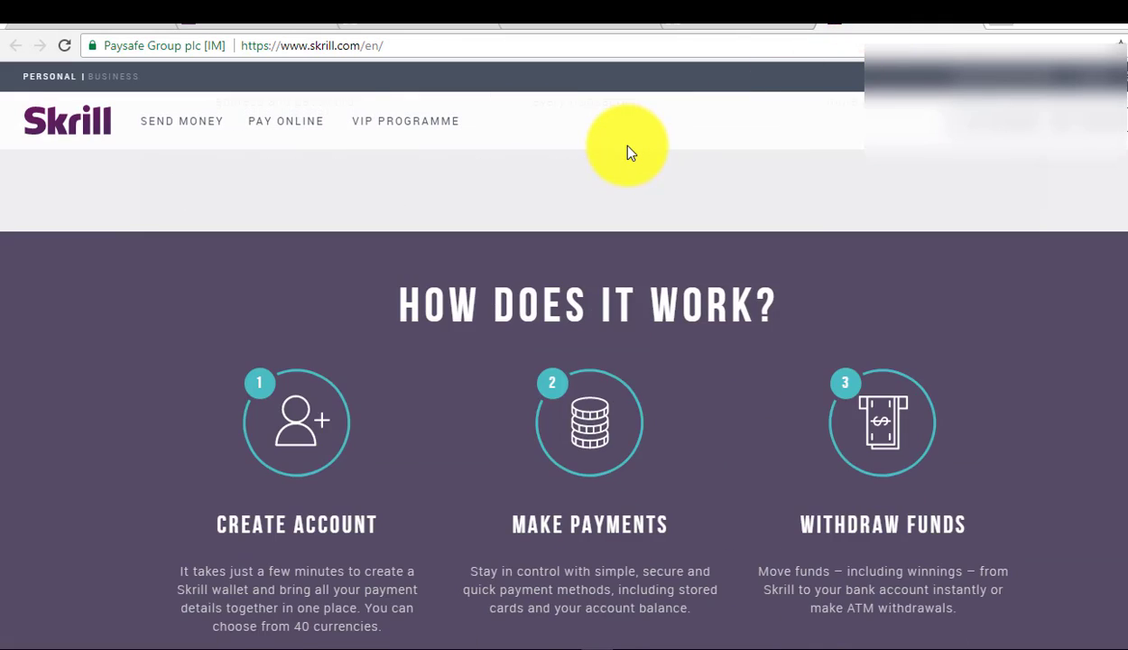
scroll(629, 150, "up", 3)
scroll(559, 143, "up", 2)
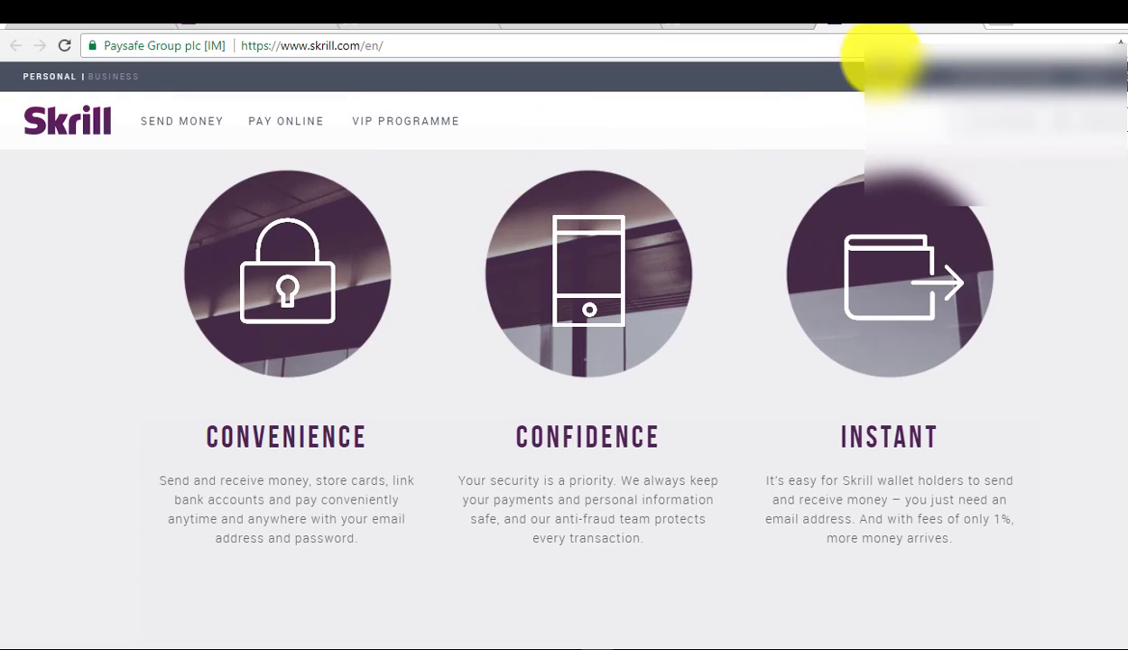
left_click(970, 25)
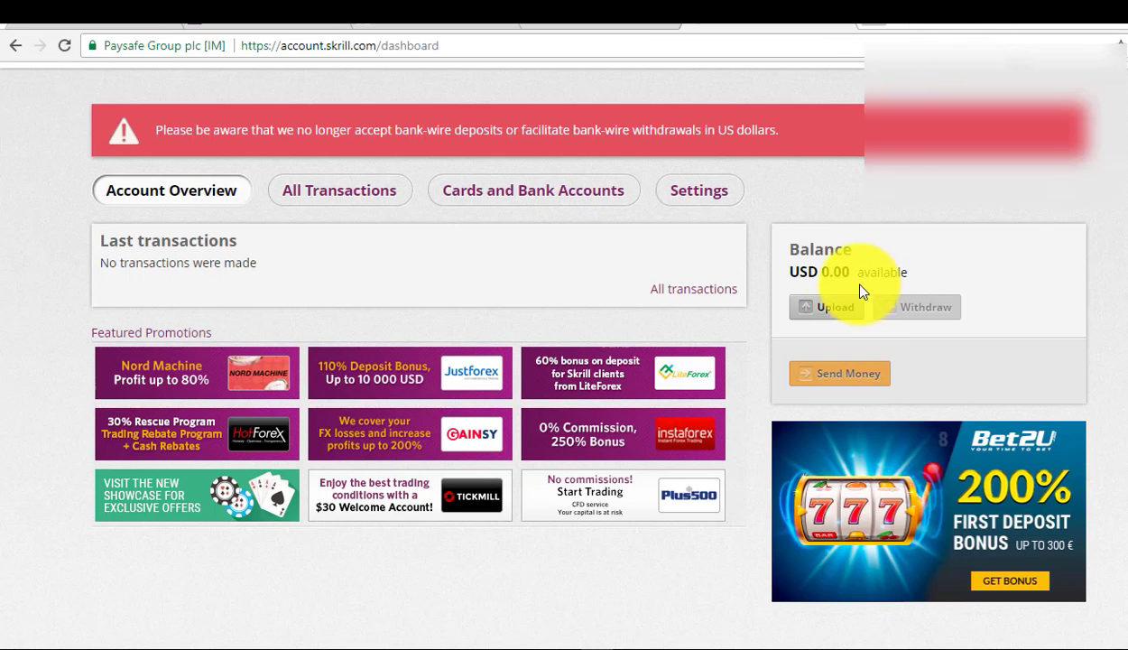
left_click(825, 307)
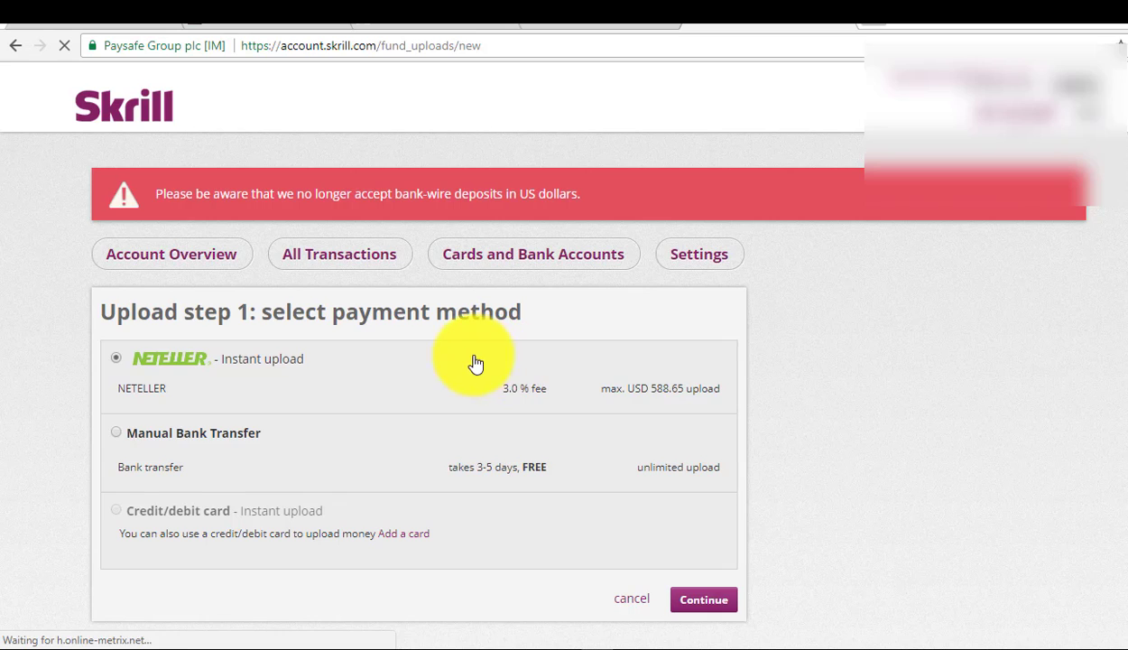
scroll(449, 363, "down", 2)
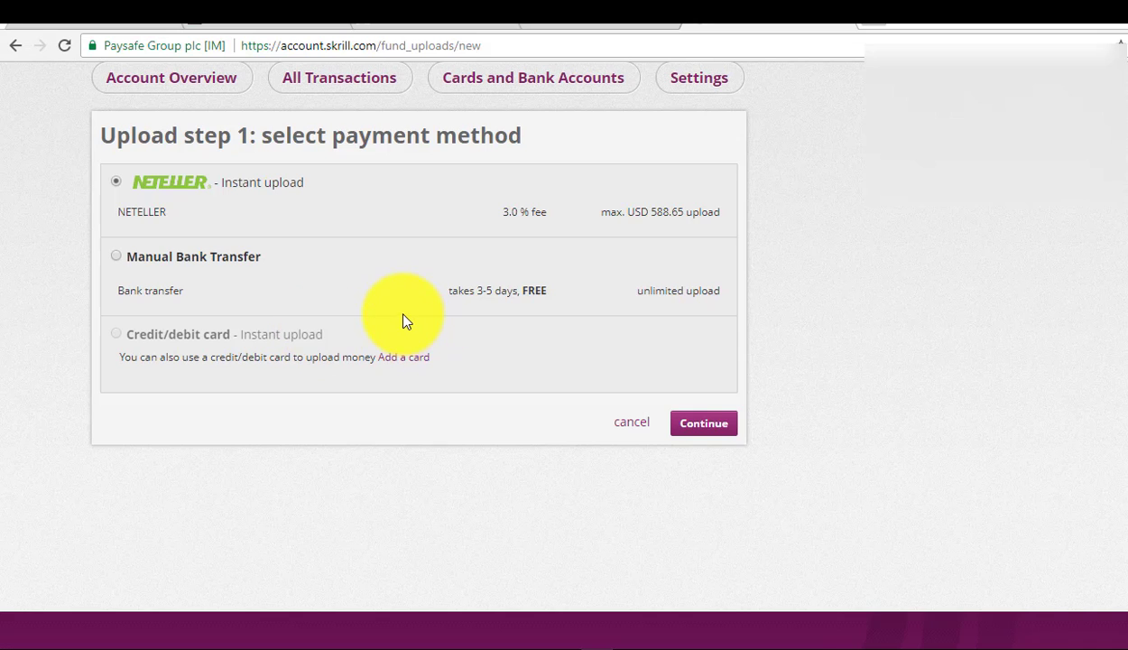
scroll(403, 321, "up", 2)
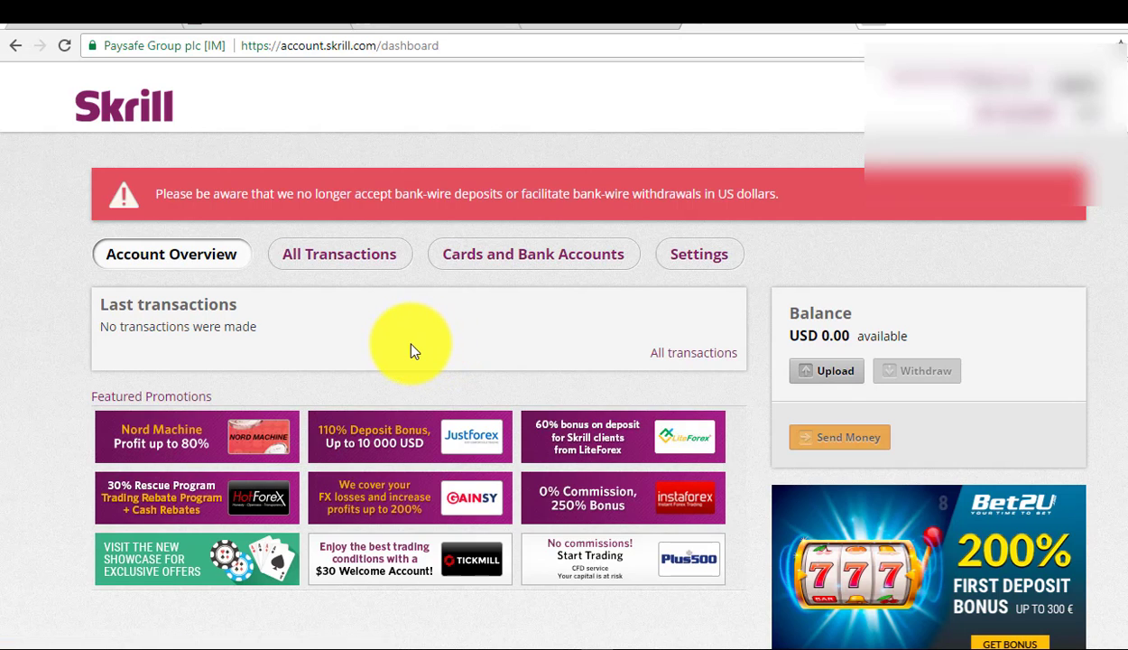
scroll(410, 350, "down", 3)
scroll(432, 384, "up", 3)
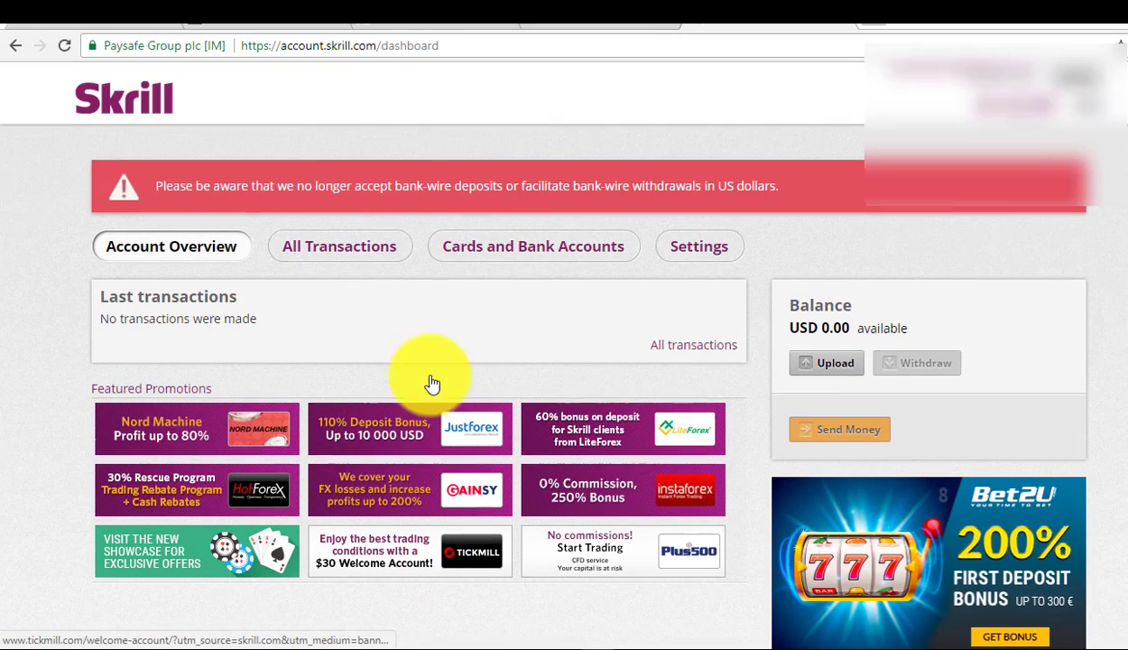